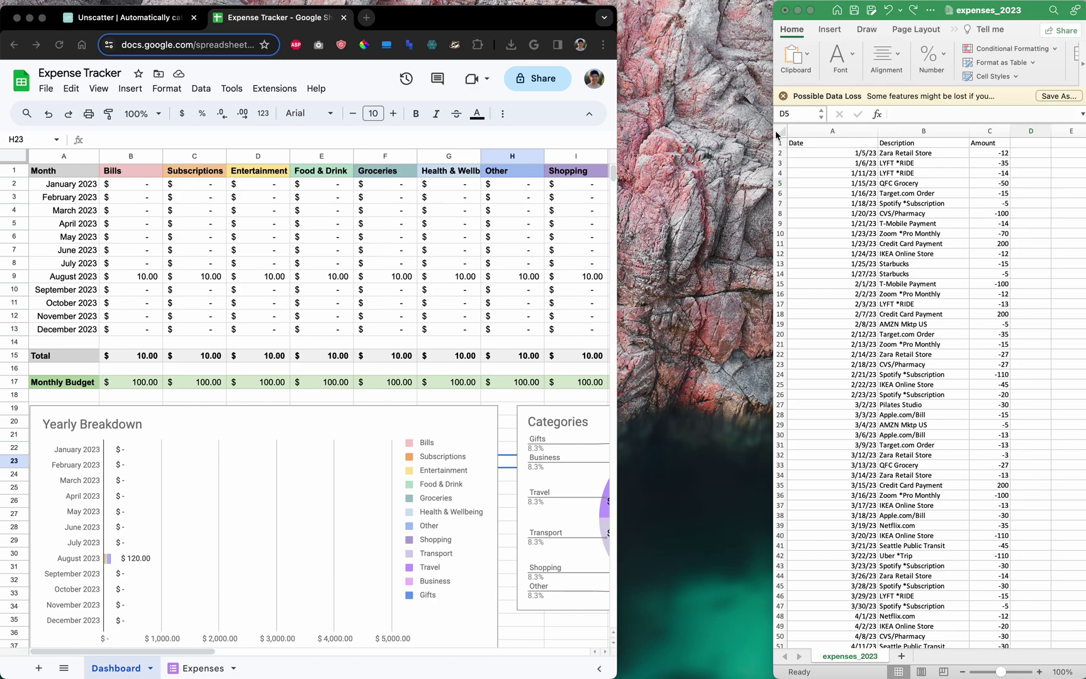
- Widen the Excel window, then extend the browser window to show more columns of the Expense Tracker dashboard
left_click_drag(773, 139, 679, 139)
left_click(578, 23)
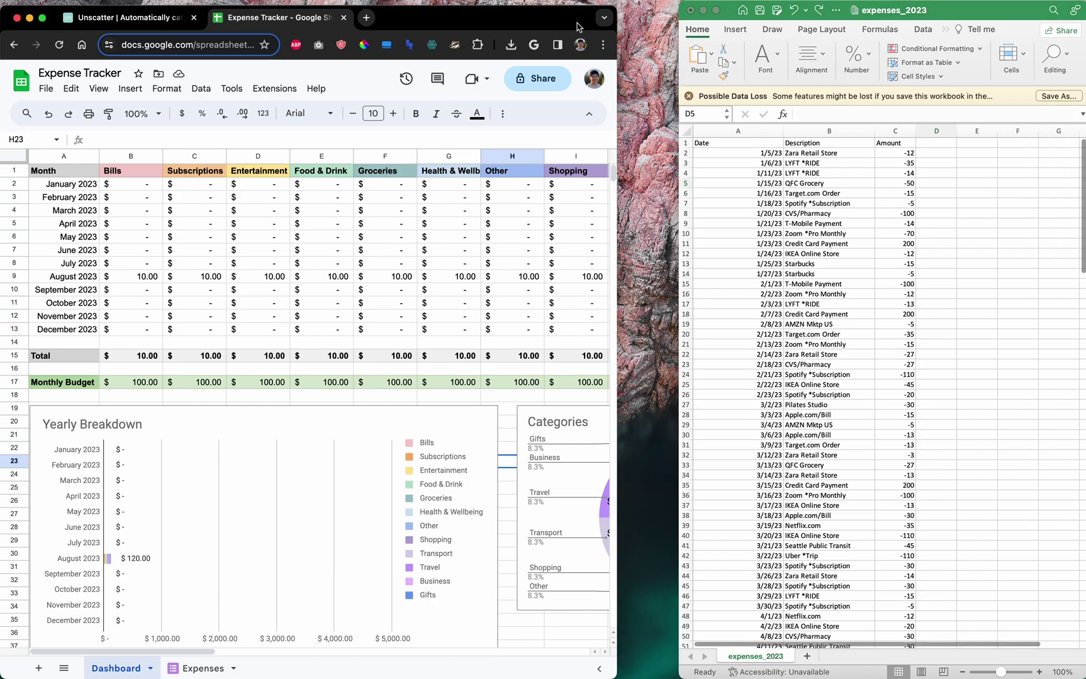
left_click_drag(616, 6, 678, 1)
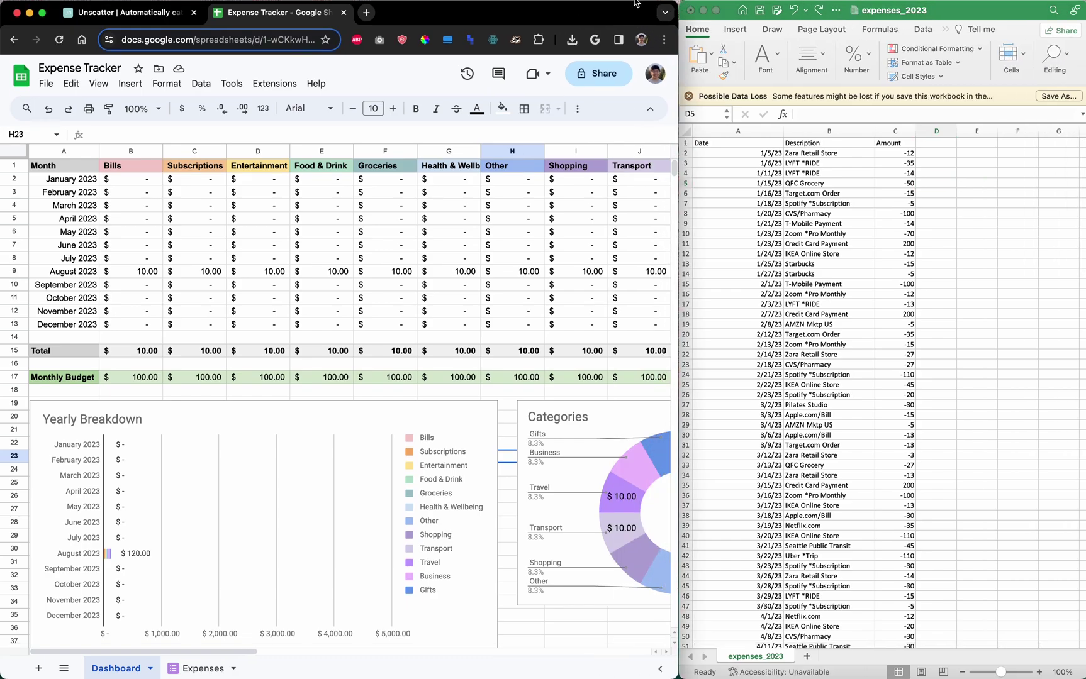
left_click(134, 16)
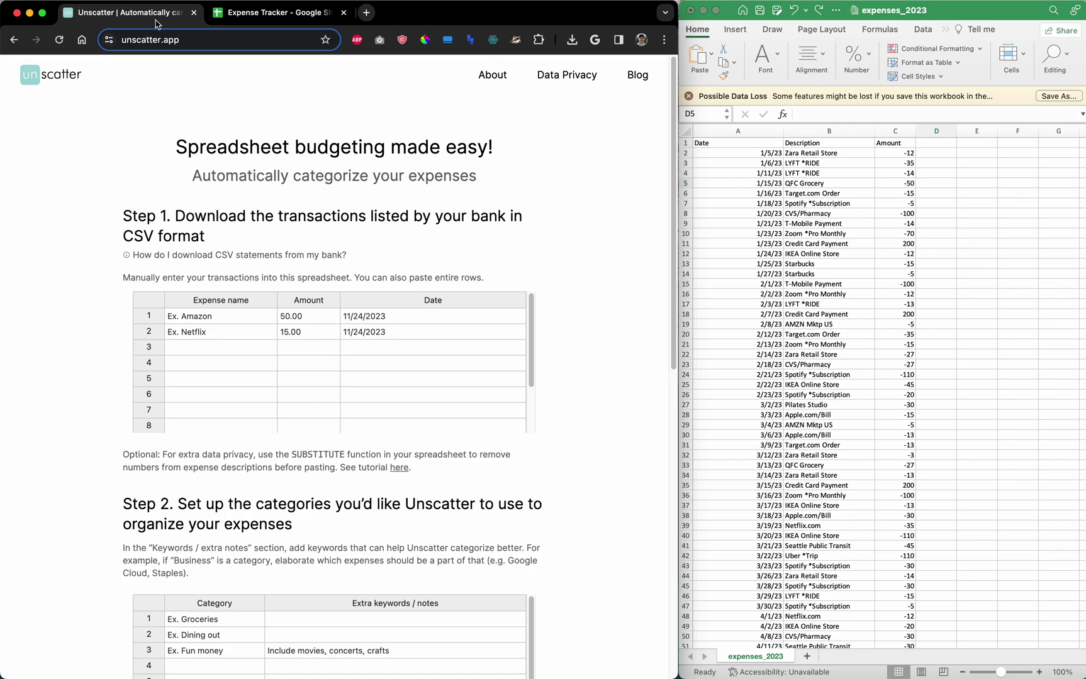
left_click(272, 14)
left_click_drag(677, 3, 967, 4)
- Examine the expenses_2023 columns, the Expense Tracker's Expenses sheet and the transaction and category tables on the Unscatter page
left_click(1006, 162)
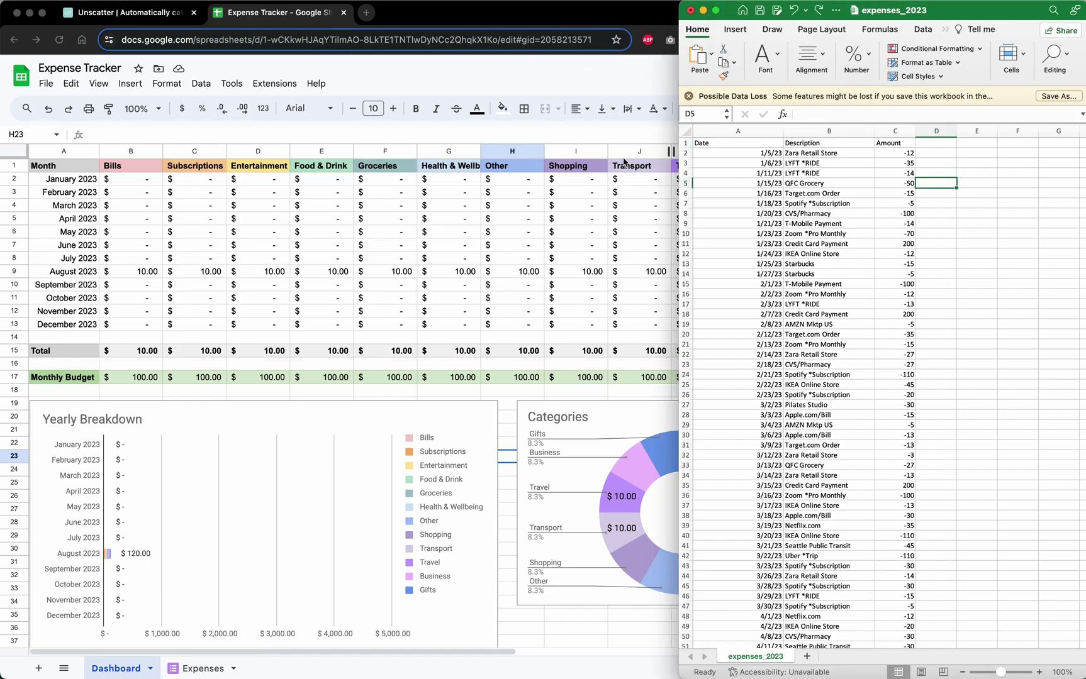
left_click(584, 123)
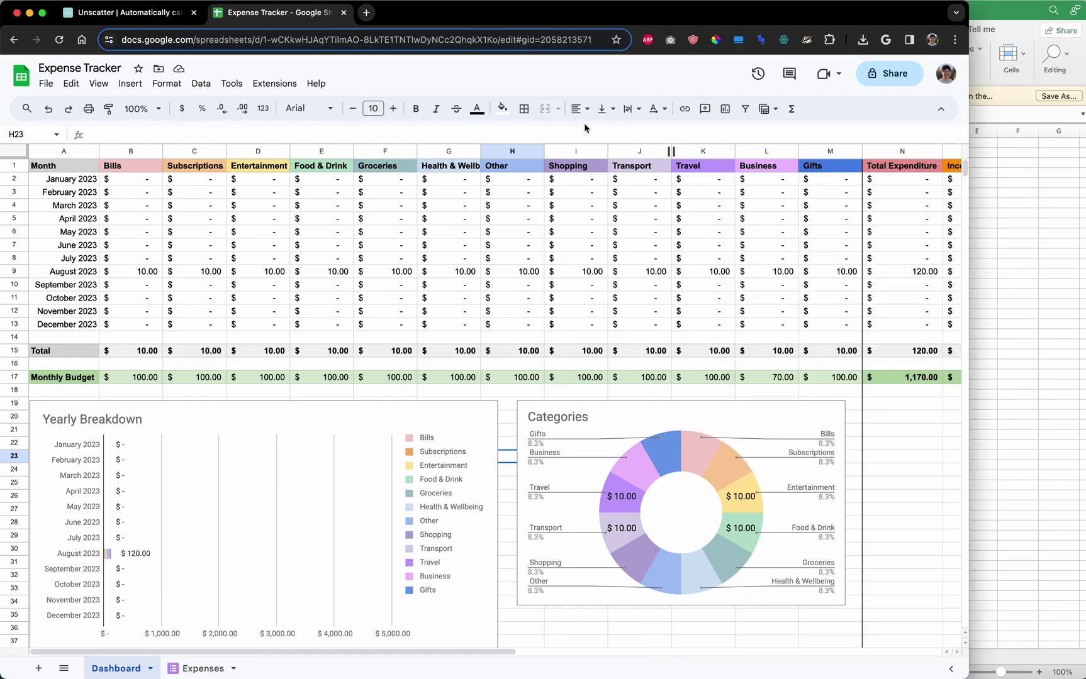
left_click(196, 668)
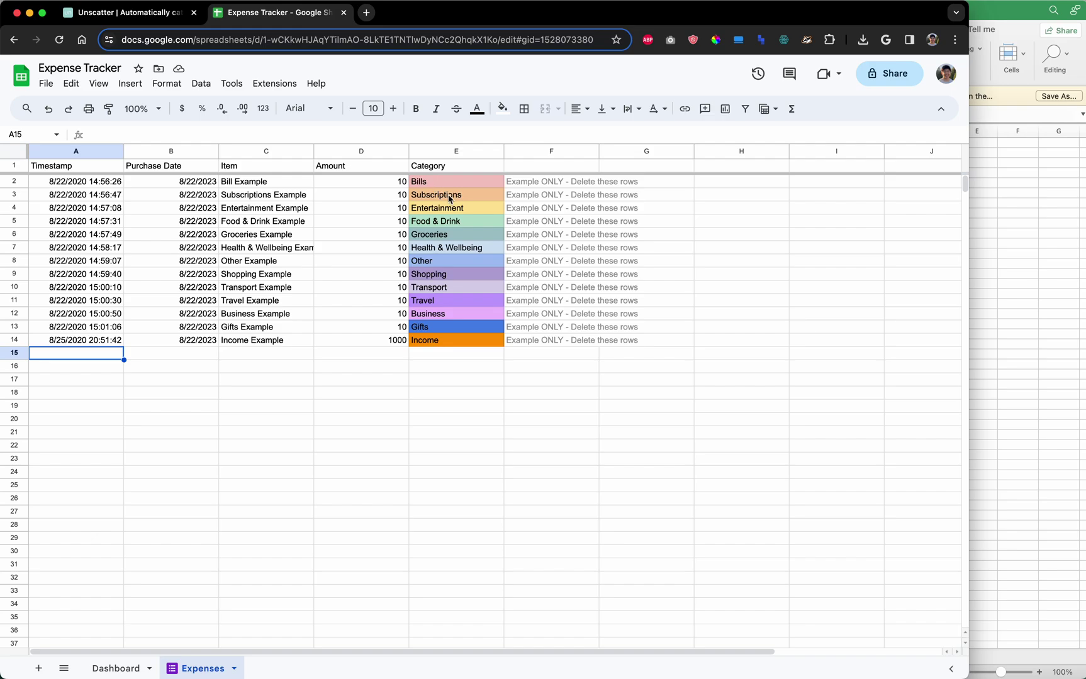
left_click(168, 19)
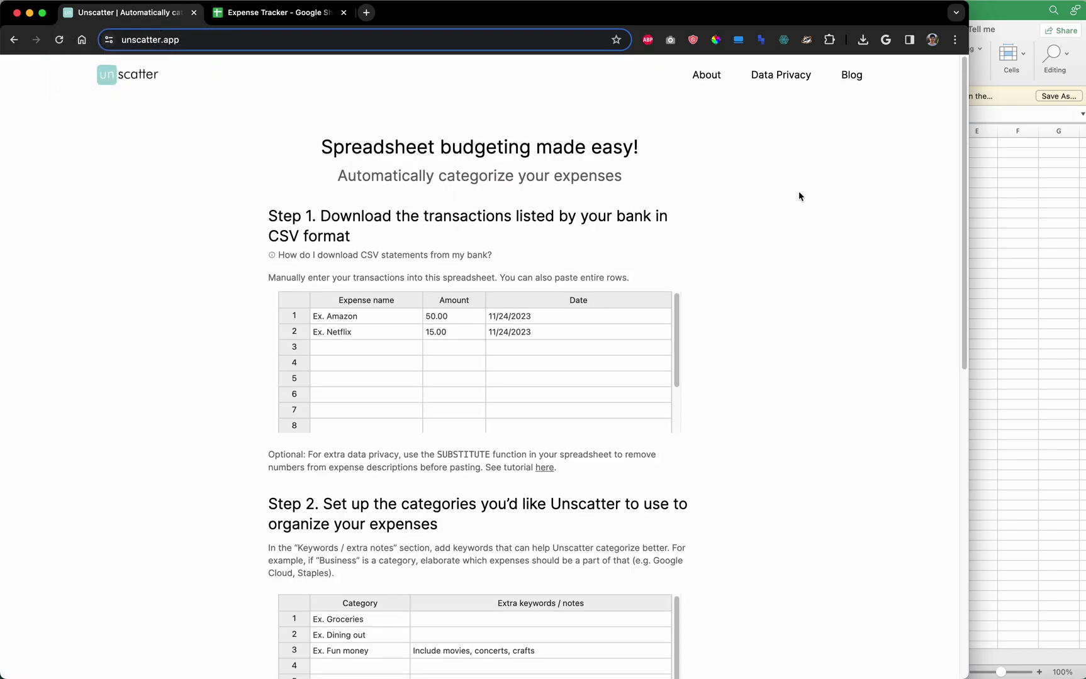
left_click(1079, 202)
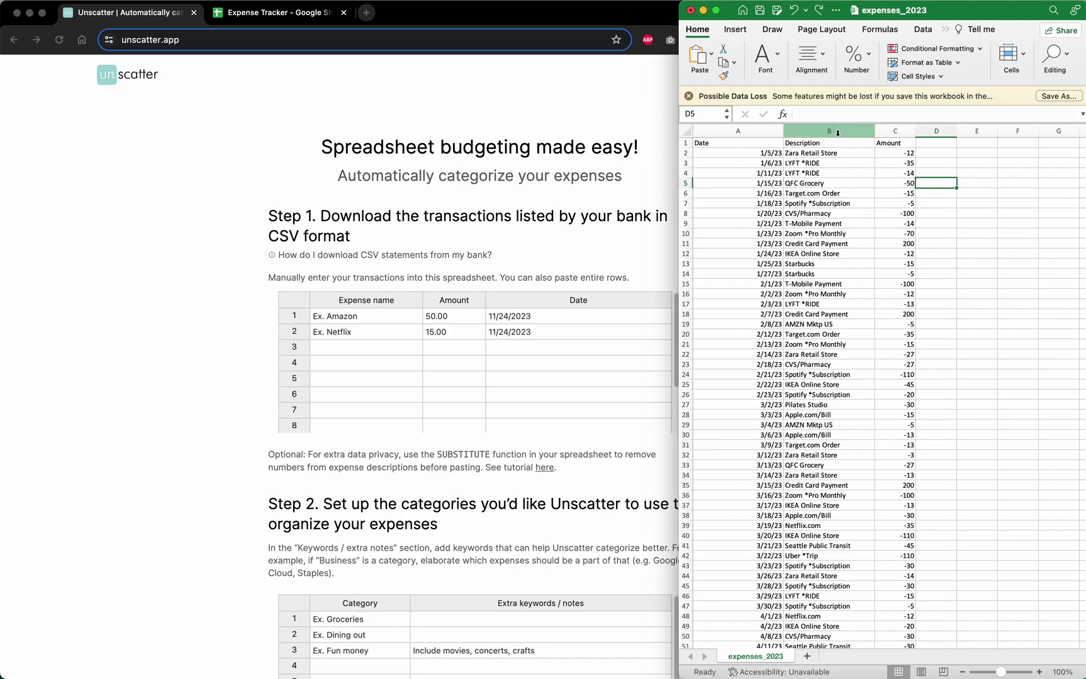
left_click(546, 229)
scroll(552, 256, "down", 5)
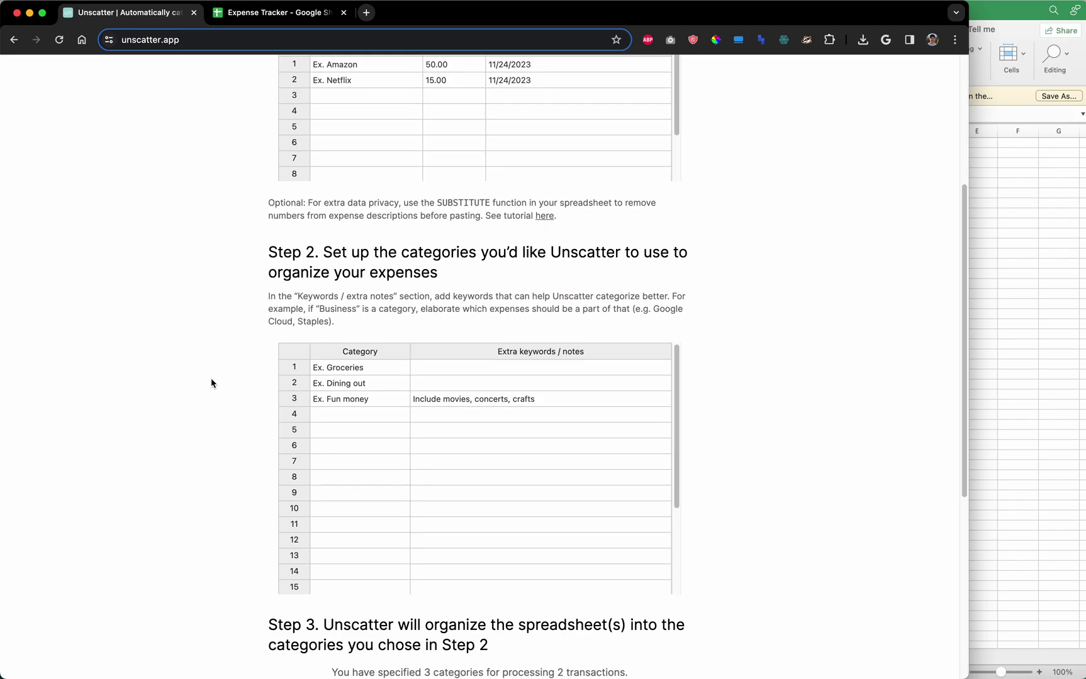
scroll(417, 339, "up", 5)
- Copy the descriptions from B2 down in Excel's expenses_2023 and paste them into Unscatter's Expense name column from row 1
left_click(1000, 264)
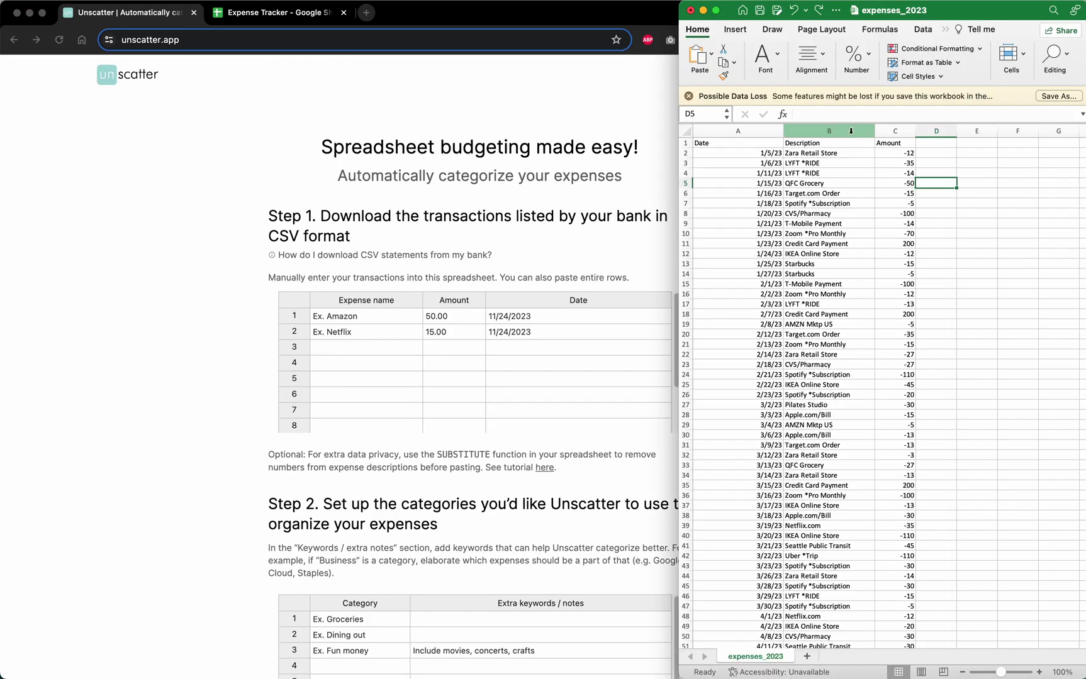
left_click(851, 131)
key("super+c")
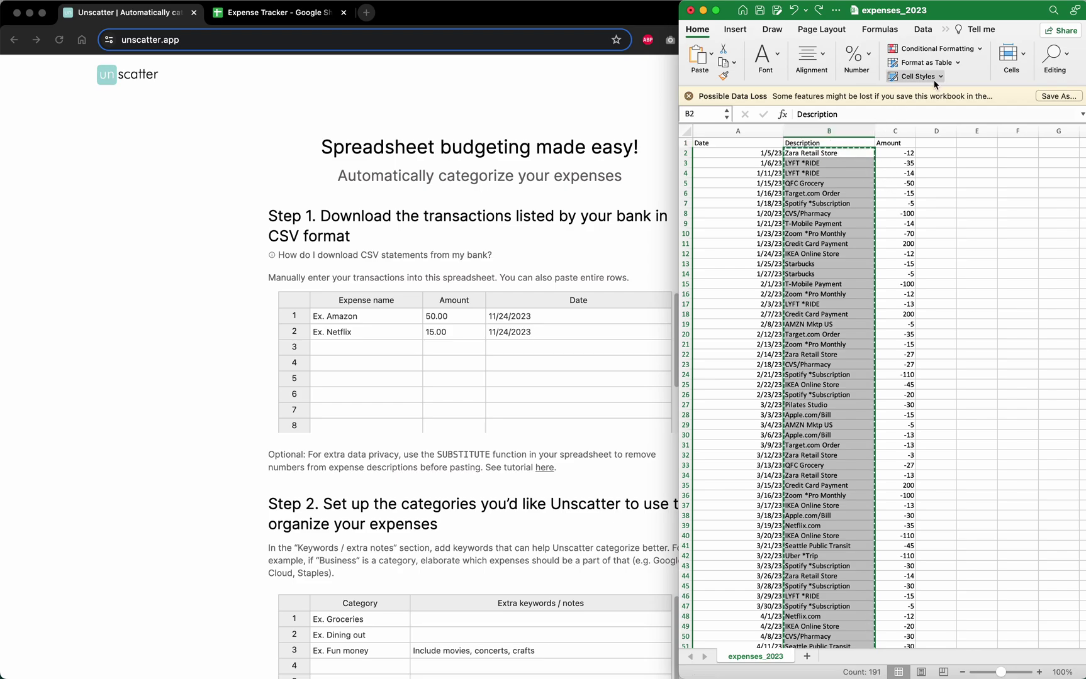
left_click(355, 317)
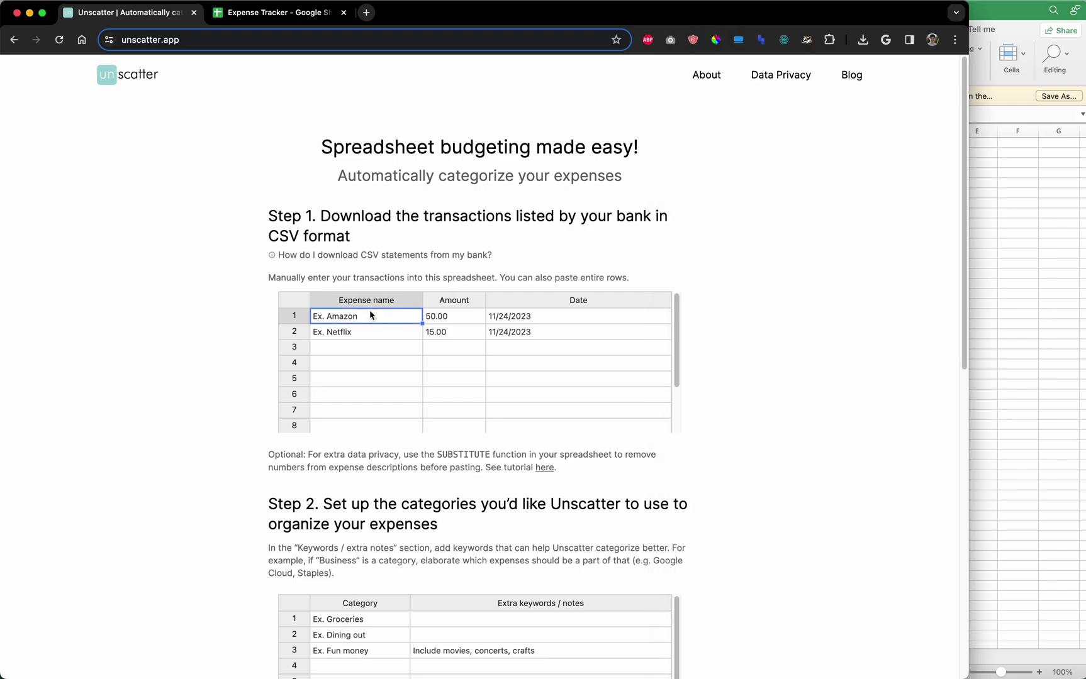
key("super+v")
scroll(583, 364, "up", 10)
left_click_drag(677, 397, 694, 259)
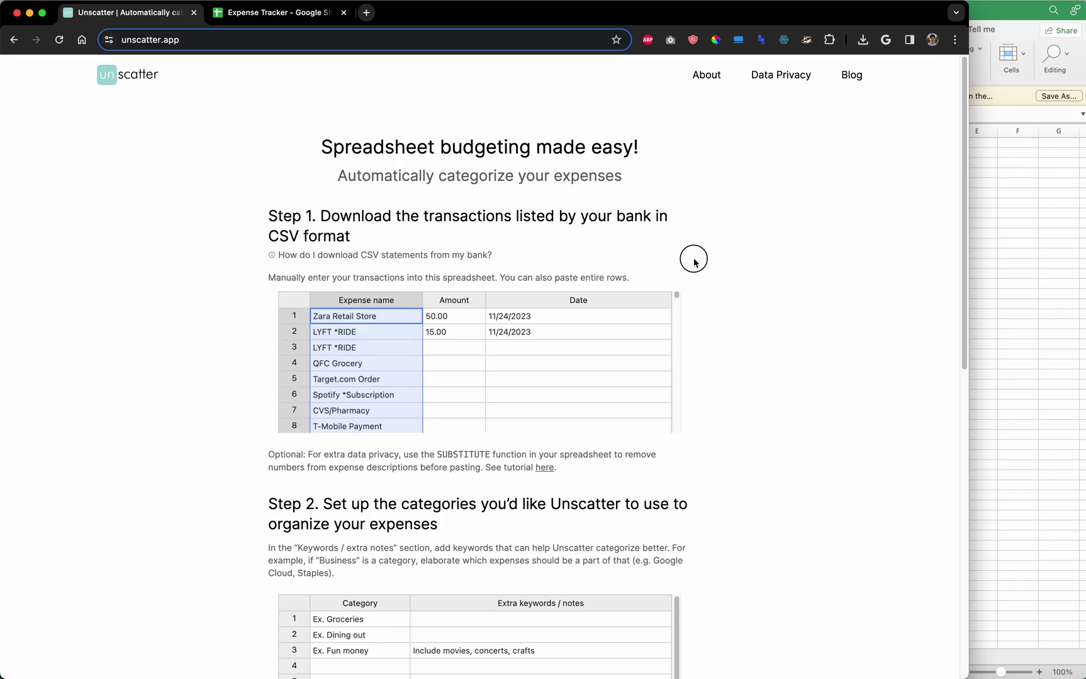
- In Excel, enter the formula =-C2 in D2 of expenses_2023 and fill it down to row 192
left_click(977, 236)
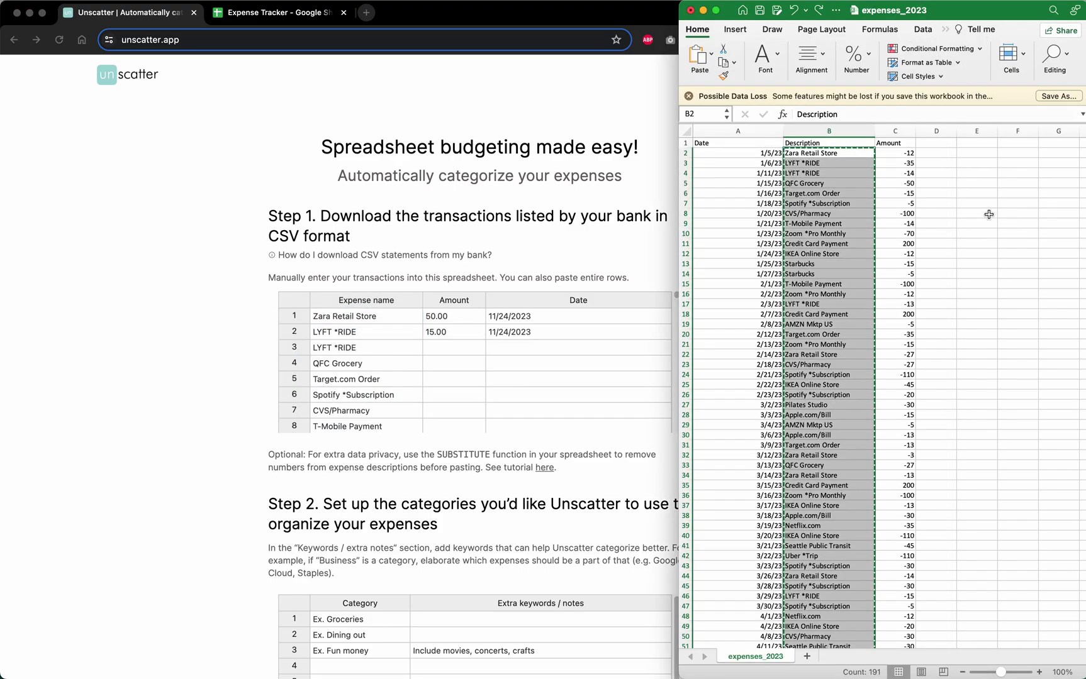
left_click(935, 153)
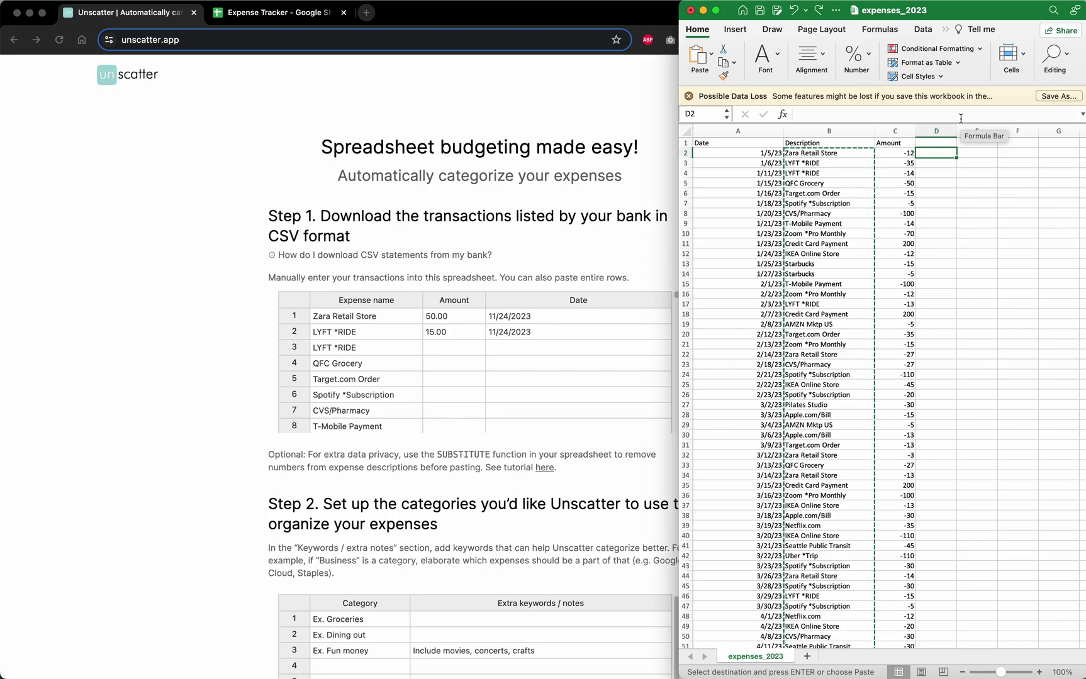
left_click(961, 119)
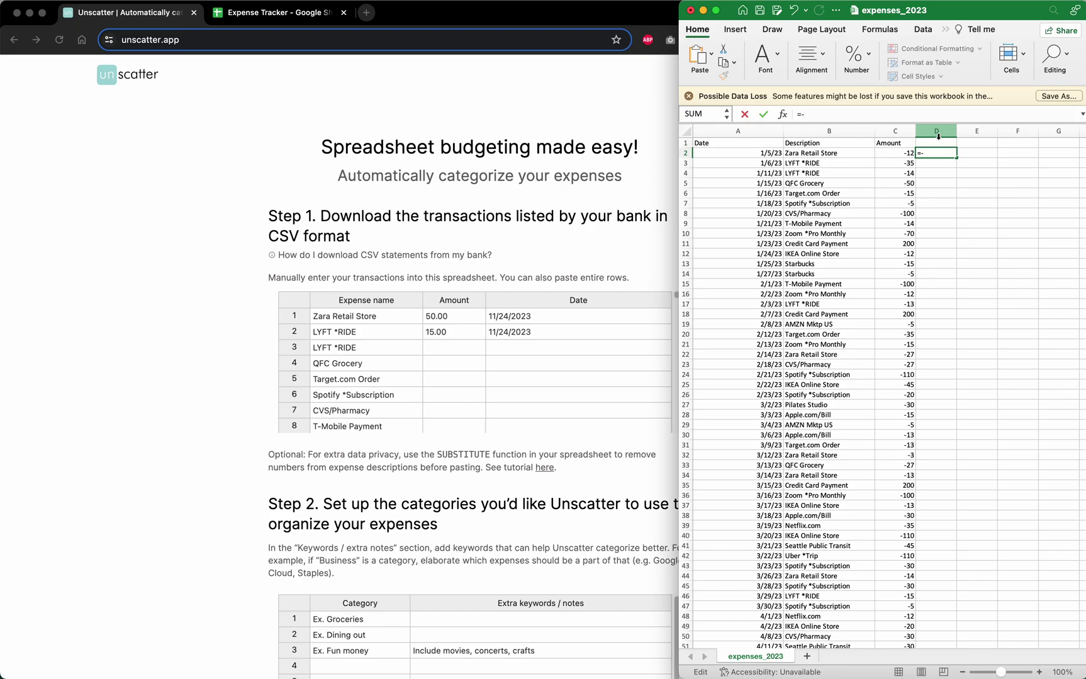
left_click(899, 153)
key("Return")
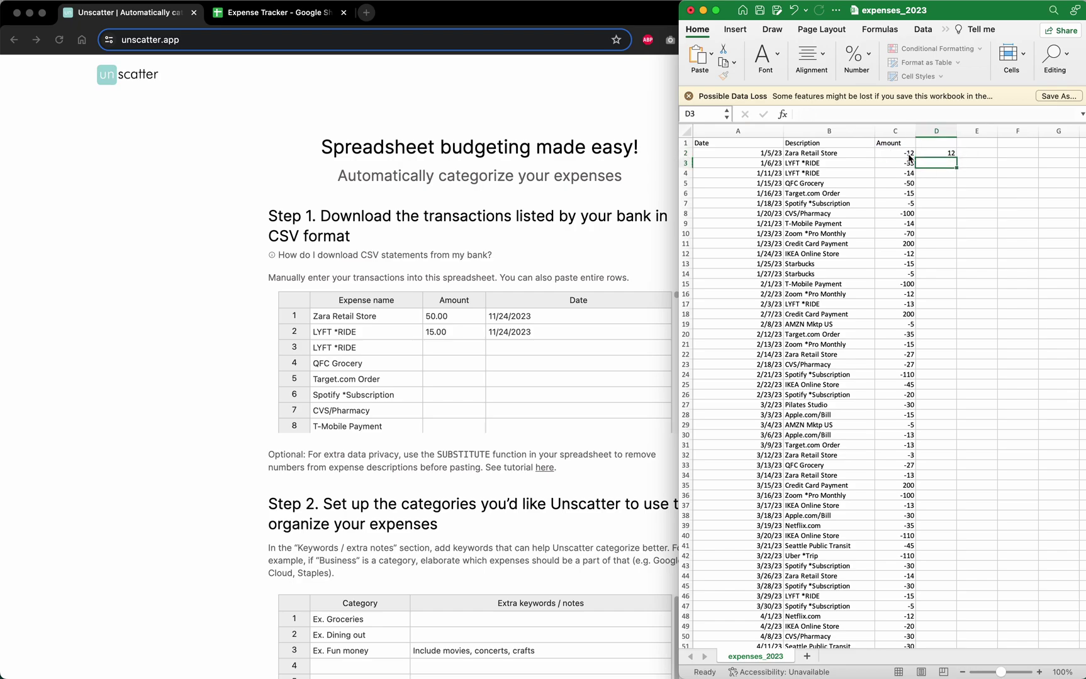
left_click(935, 152)
left_click_drag(957, 158, 940, 629)
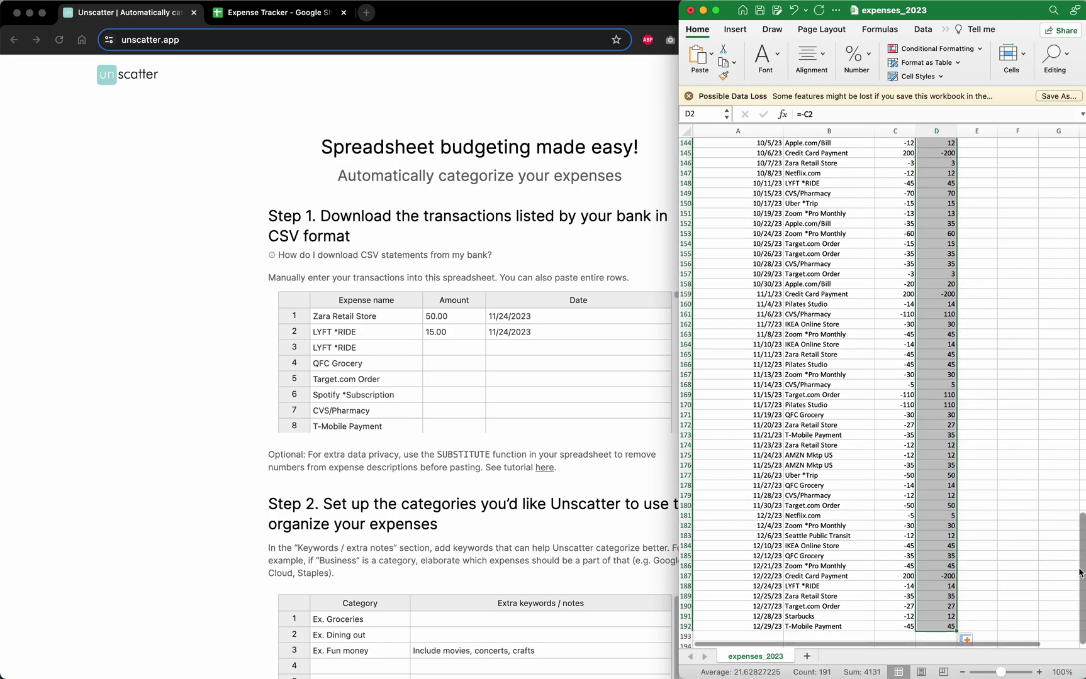
- Copy the sign-flipped amounts from column D and paste them into Unscatter's Amount column from row 1
left_click_drag(1082, 572, 1080, 182)
key("super+c")
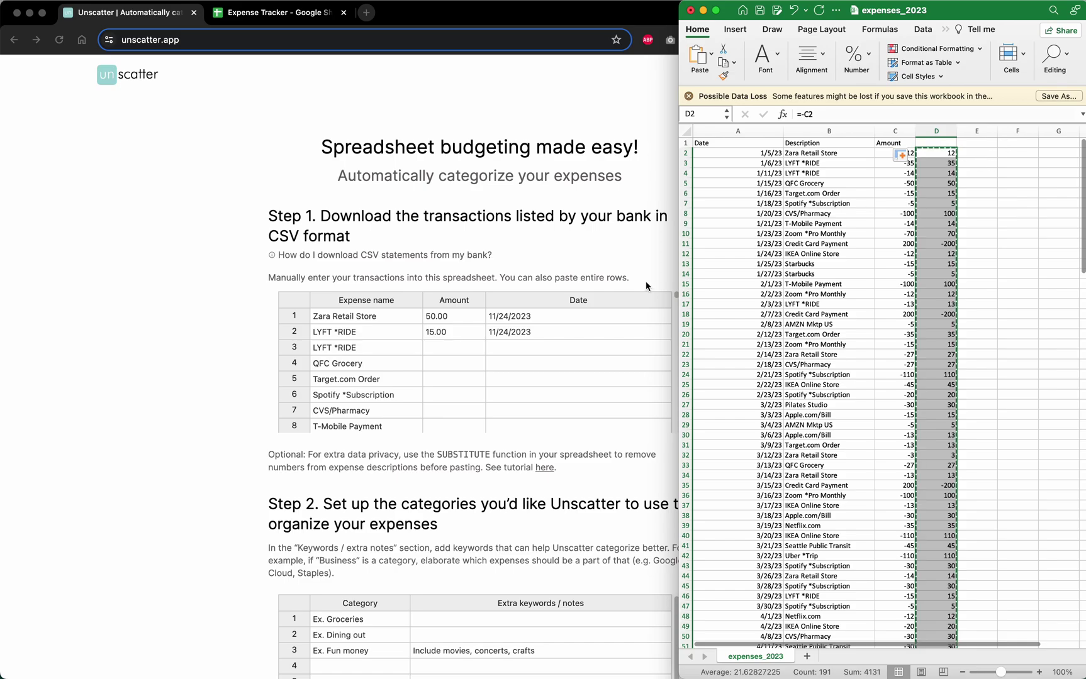
left_click(464, 316)
left_click(464, 316)
key("super+v")
left_click_drag(676, 430, 678, 287)
- Copy the dates from A2 down in Excel's expenses_2023 and paste them into Unscatter's Date column from row 1
left_click(987, 250)
left_click(762, 148)
key("super+shift+Down")
key("super+c")
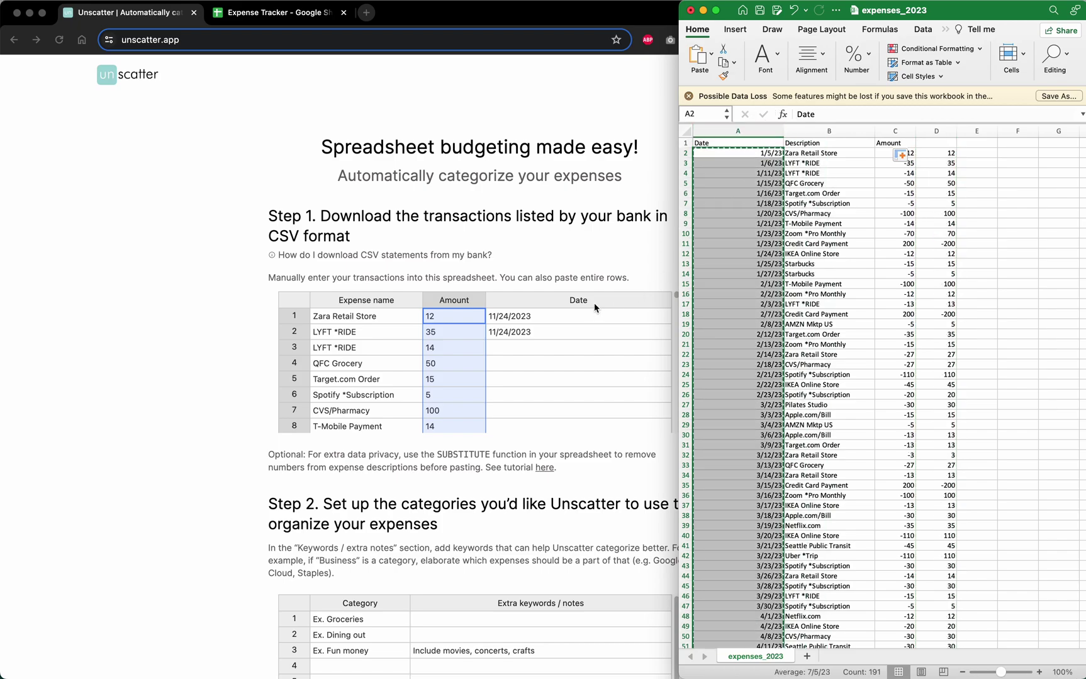
left_click(594, 311)
left_click(594, 311)
key("super+v")
left_click_drag(676, 430, 673, 275)
left_click(734, 285)
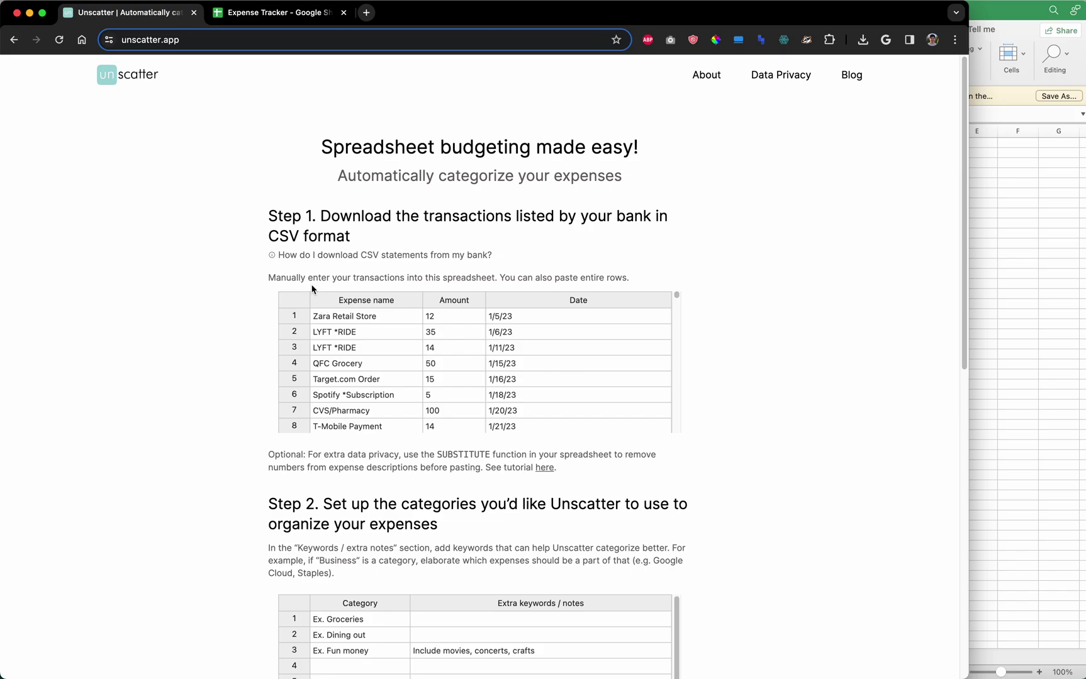
double_click(368, 315)
left_click(439, 320)
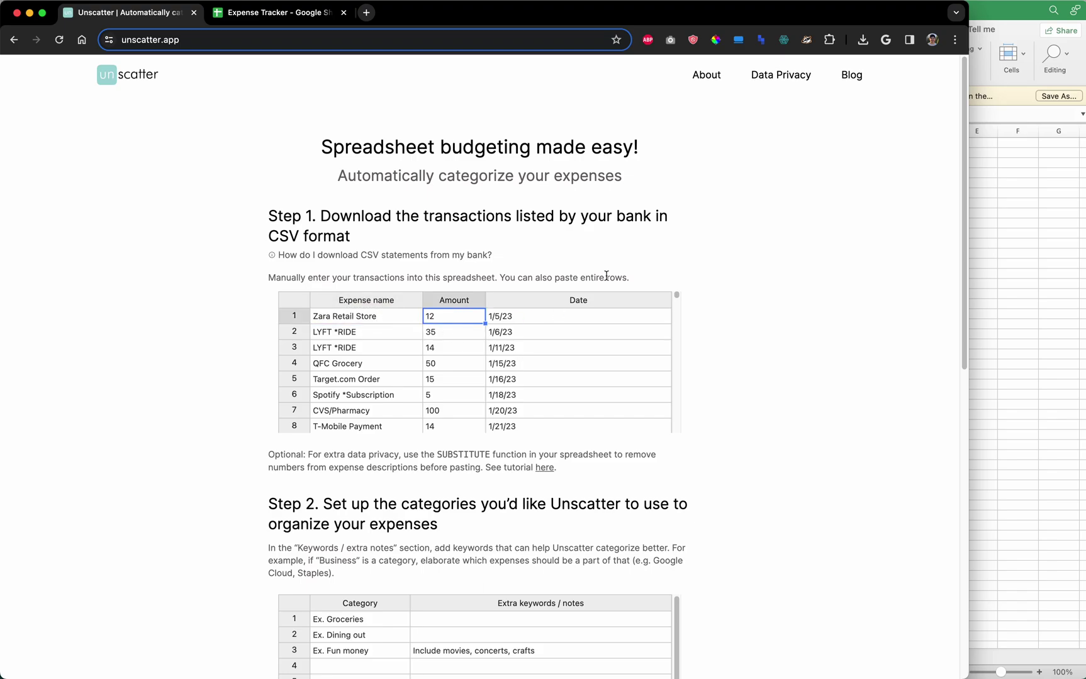
left_click(995, 166)
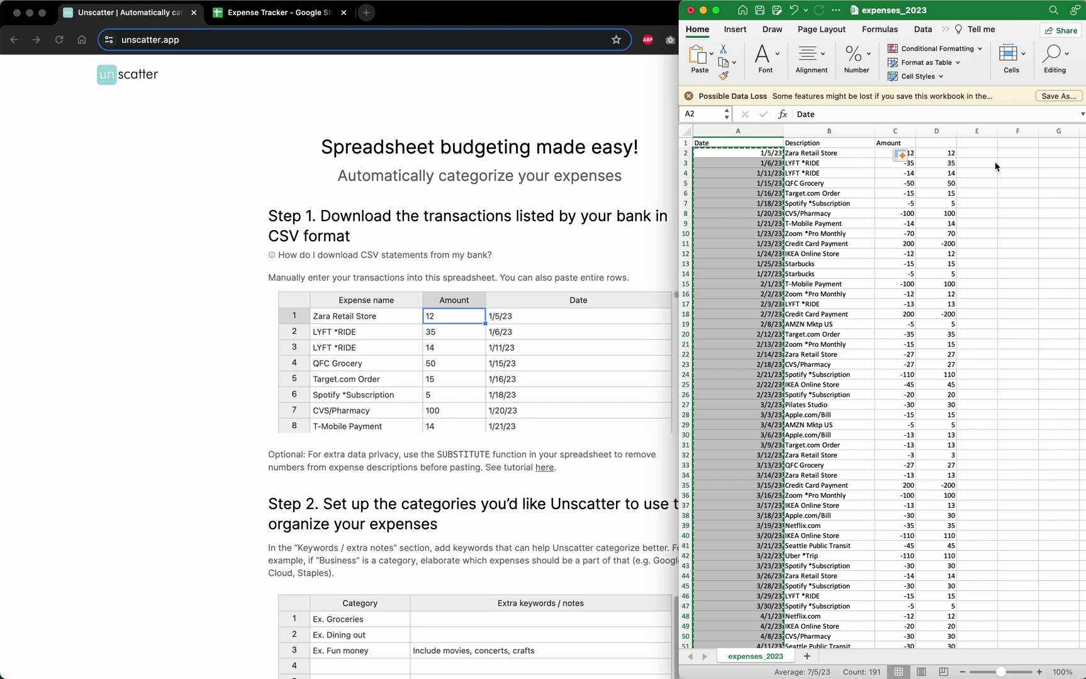
left_click(566, 277)
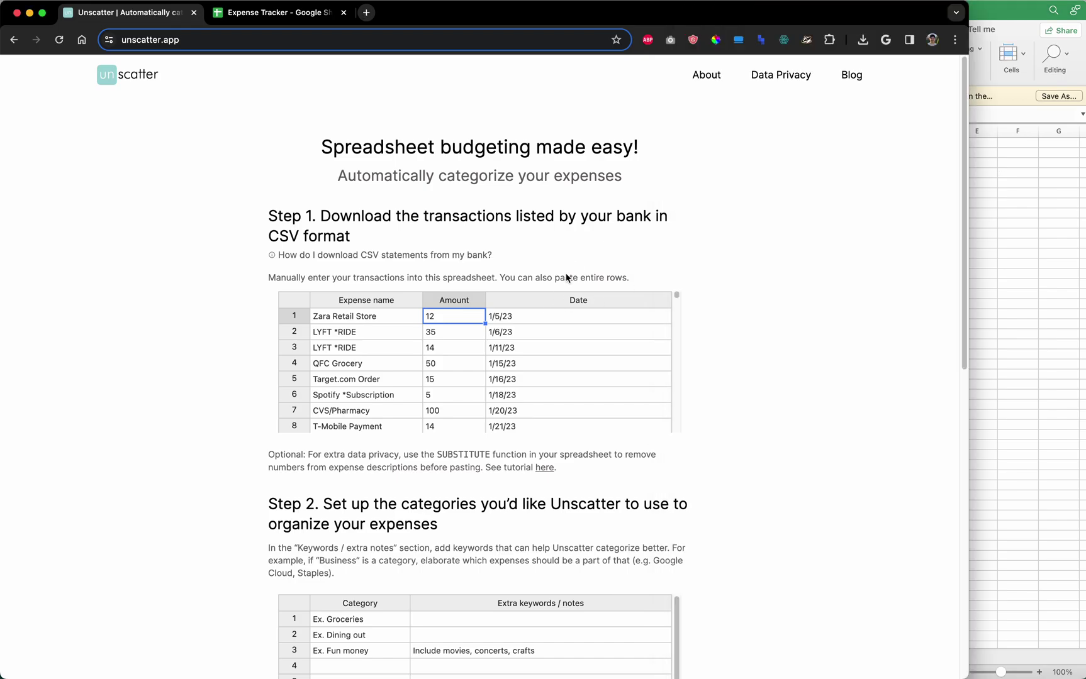
- Copy the category headings B1:M1, Bills through Gifts, on the Expense Tracker's Dashboard sheet and paste them transposed at O21
scroll(265, 548, "down", 5)
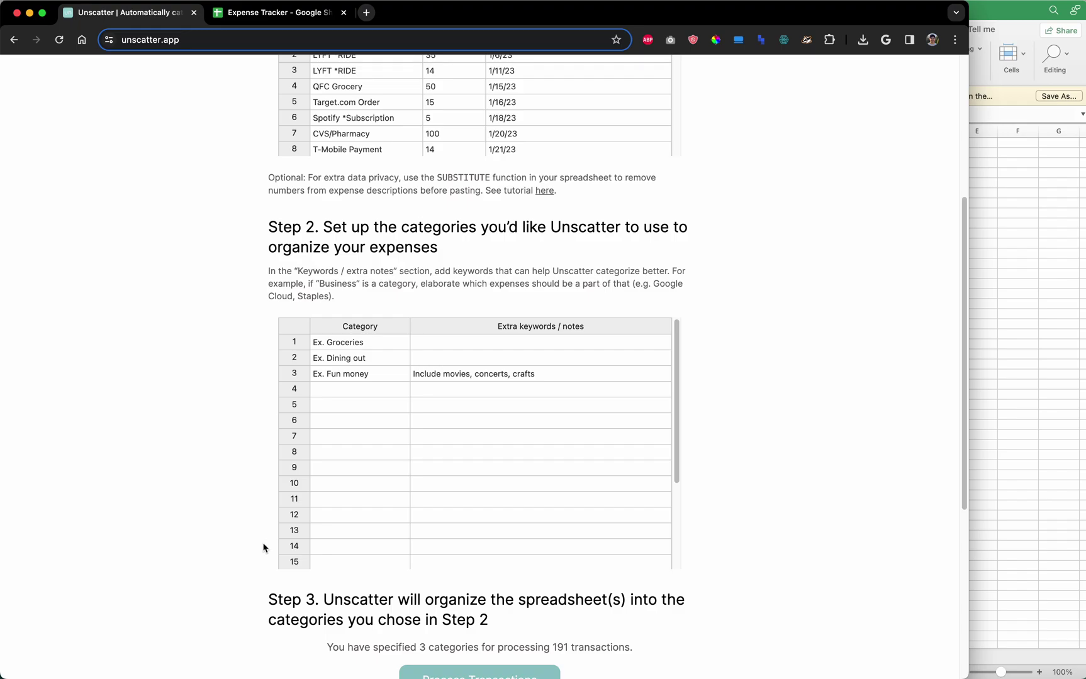
left_click(255, 16)
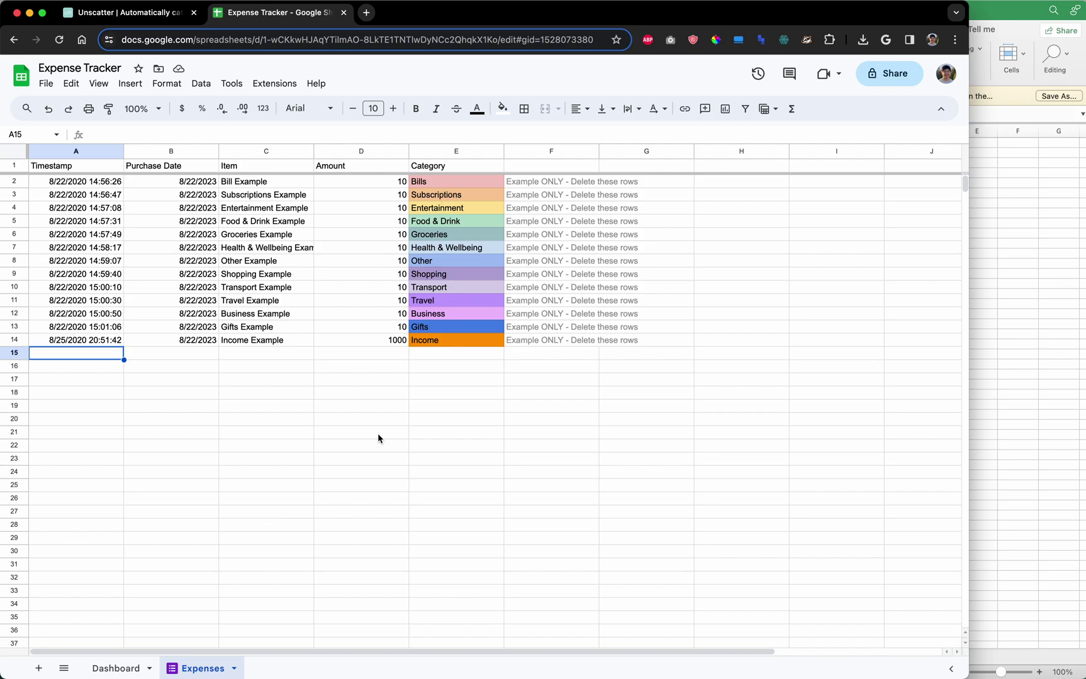
left_click(115, 669)
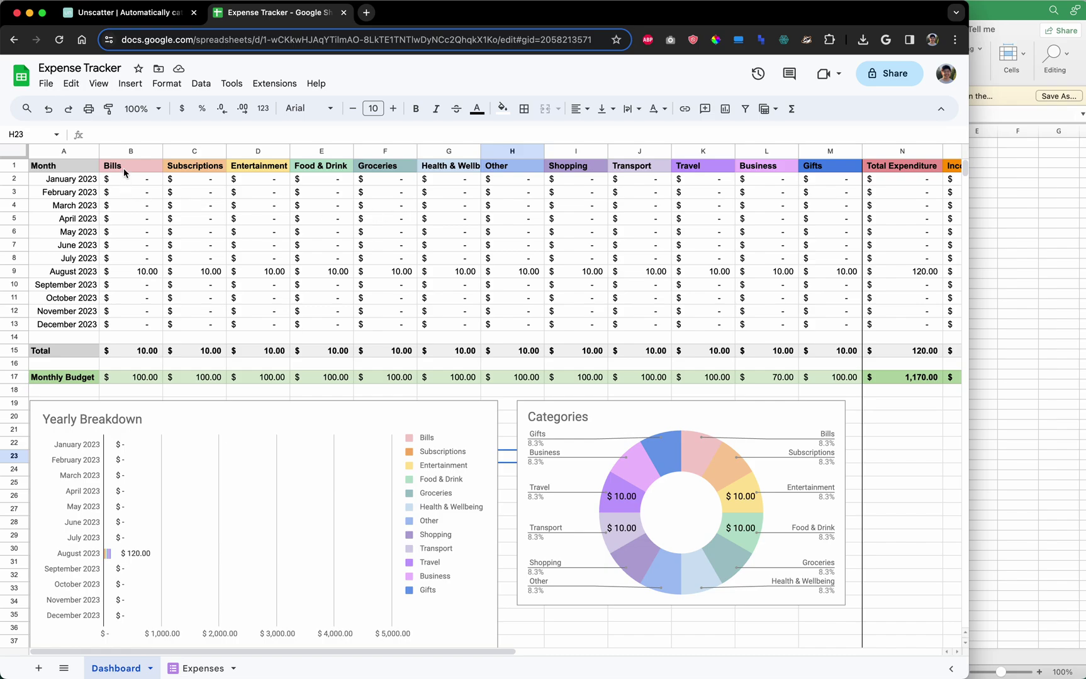
left_click_drag(120, 165, 813, 165)
key("super+c")
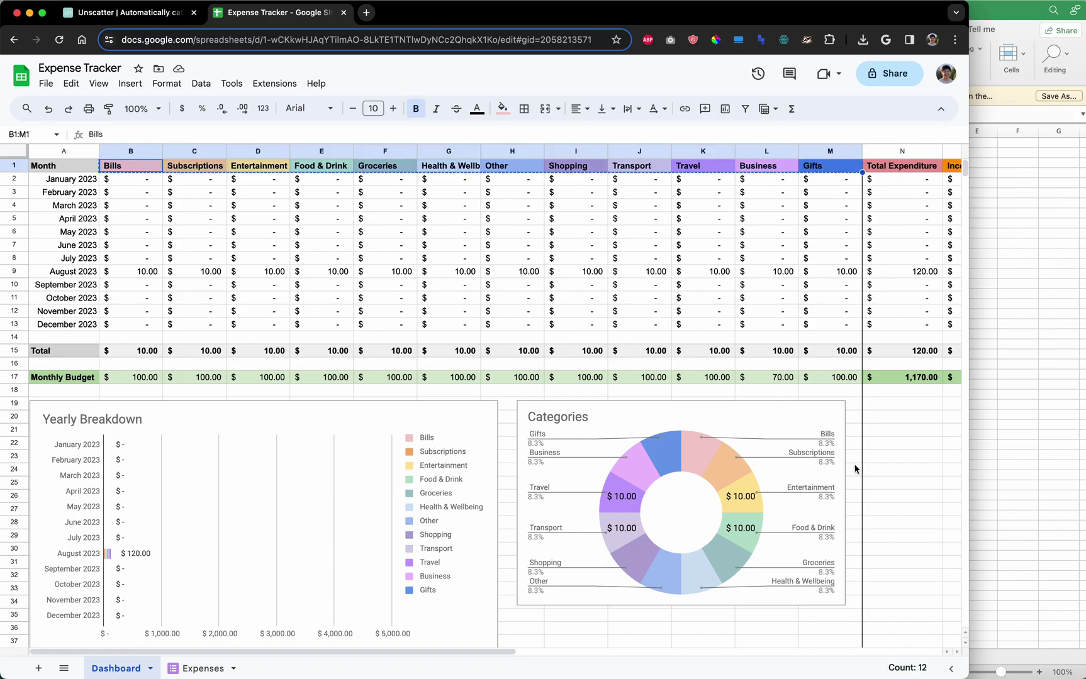
scroll(855, 468, "right", 5)
left_click(771, 433)
right_click(771, 432)
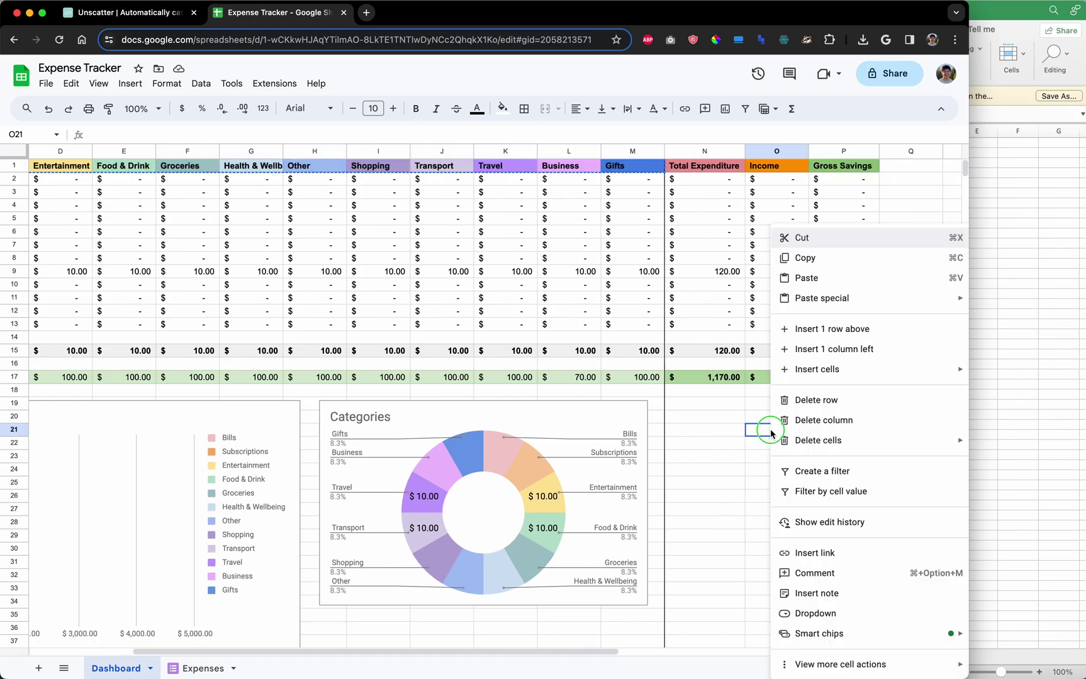
mouse_move(837, 299)
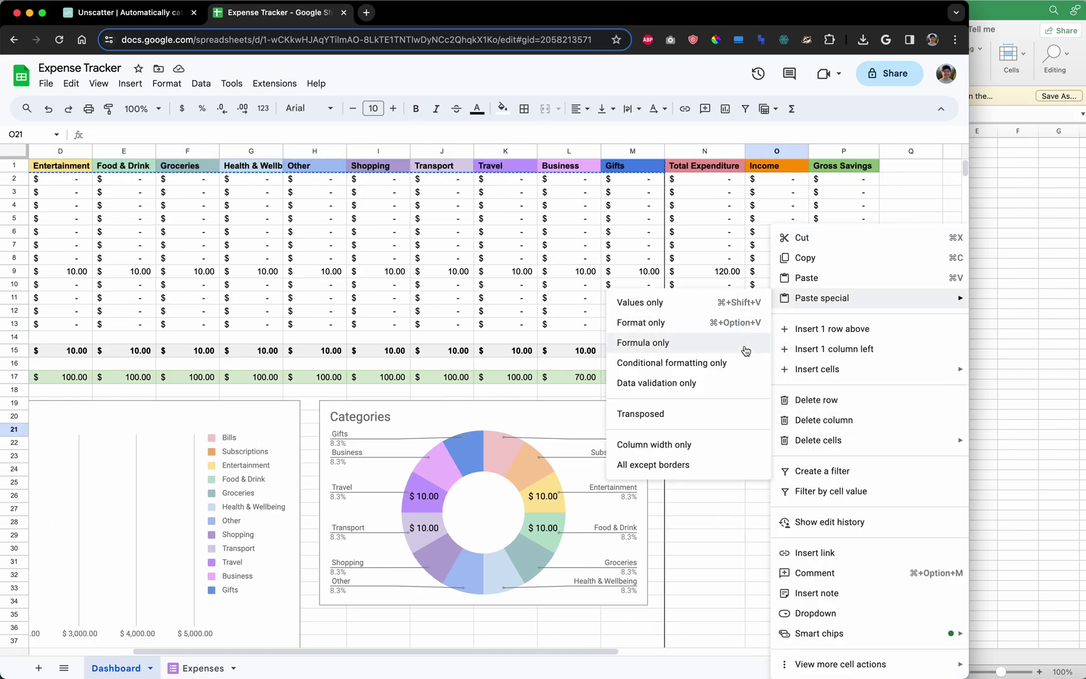
left_click(699, 414)
- Copy the transposed category list starting at O21 and paste it into Unscatter's Category column from row 1
left_click(775, 404)
left_click_drag(754, 433, 752, 582)
key("cmd+c")
left_click(163, 13)
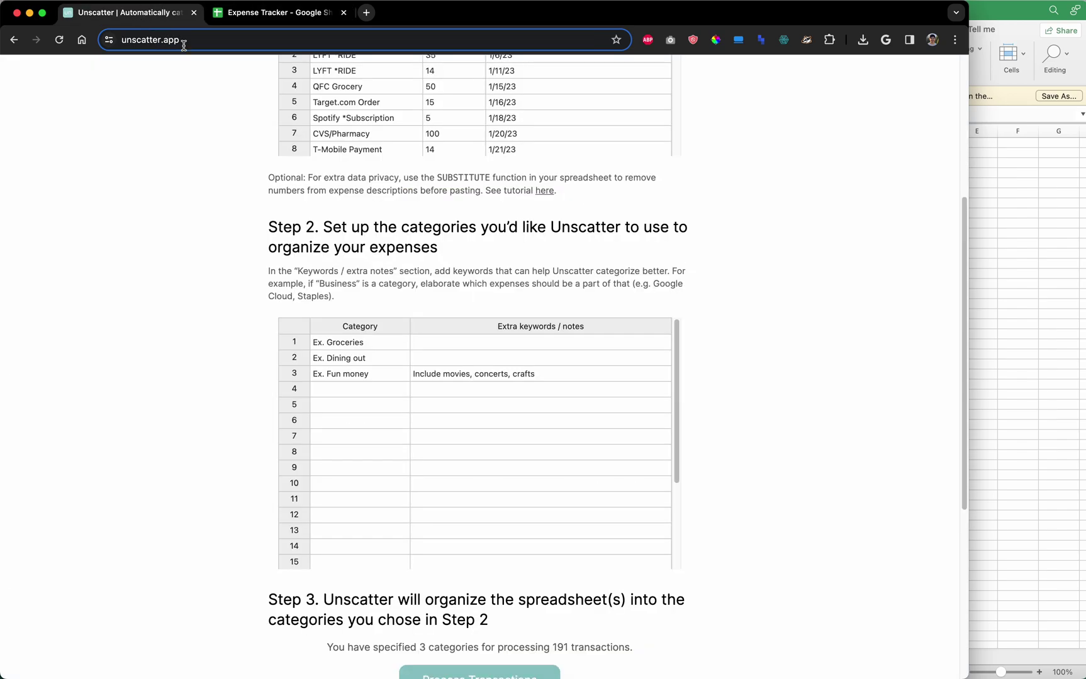
left_click(388, 348)
key("cmd+v")
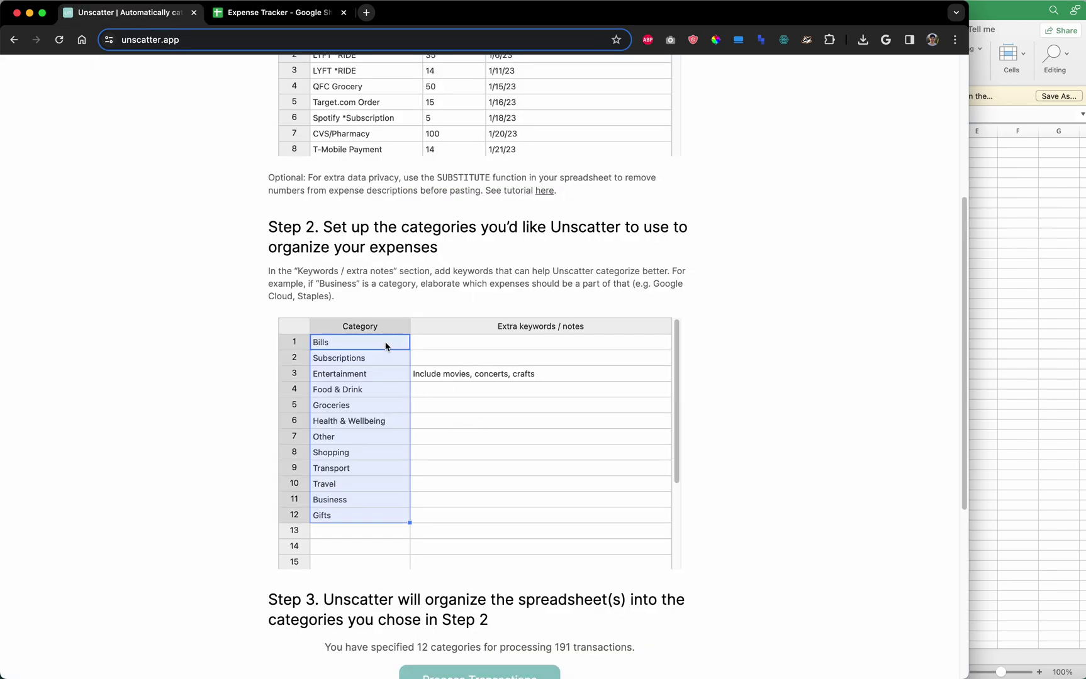
- Clear the extra keywords note of the Entertainment category
left_click(454, 343)
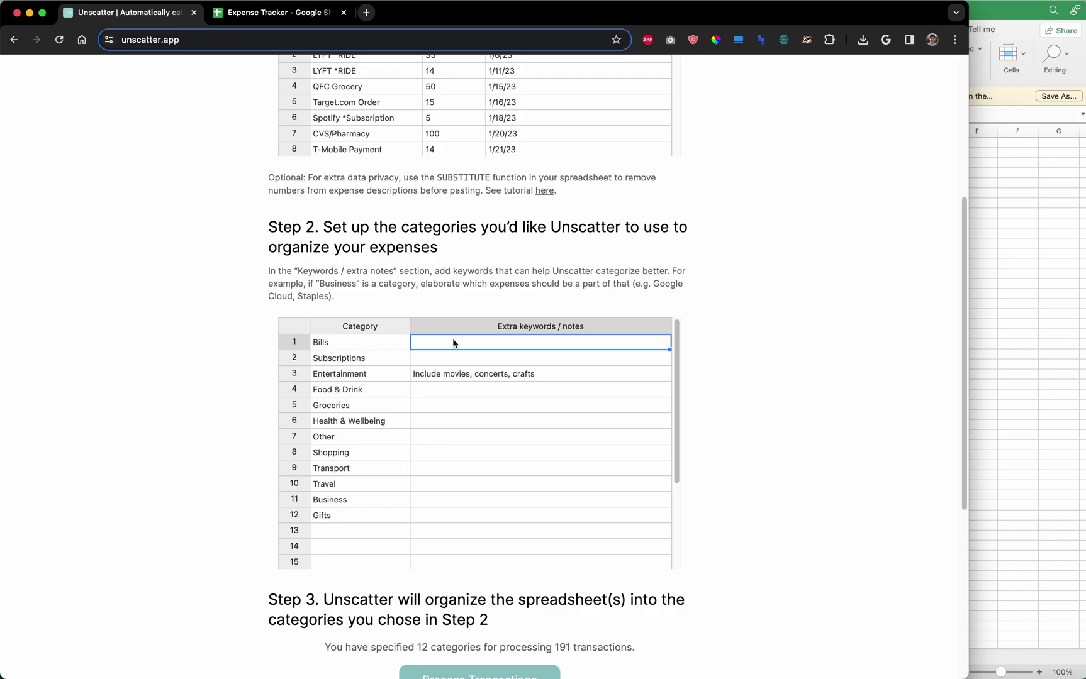
left_click(455, 376)
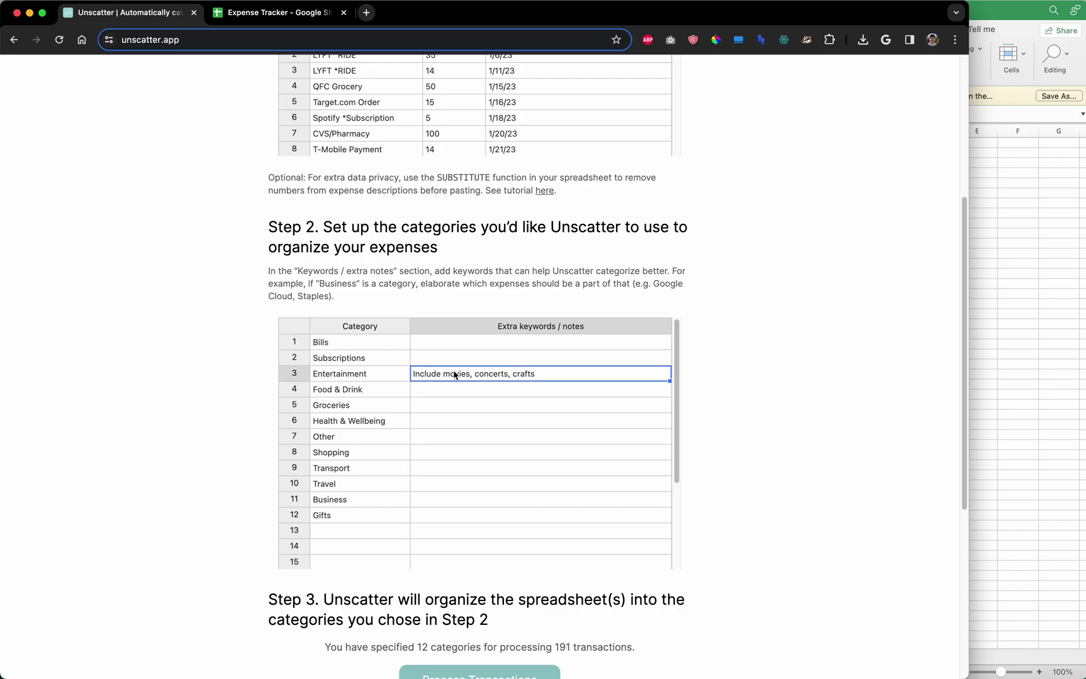
key("BackSpace")
- Try a keyword note beginning "Include condo fe" for the Bills category and clear it again
double_click(465, 342)
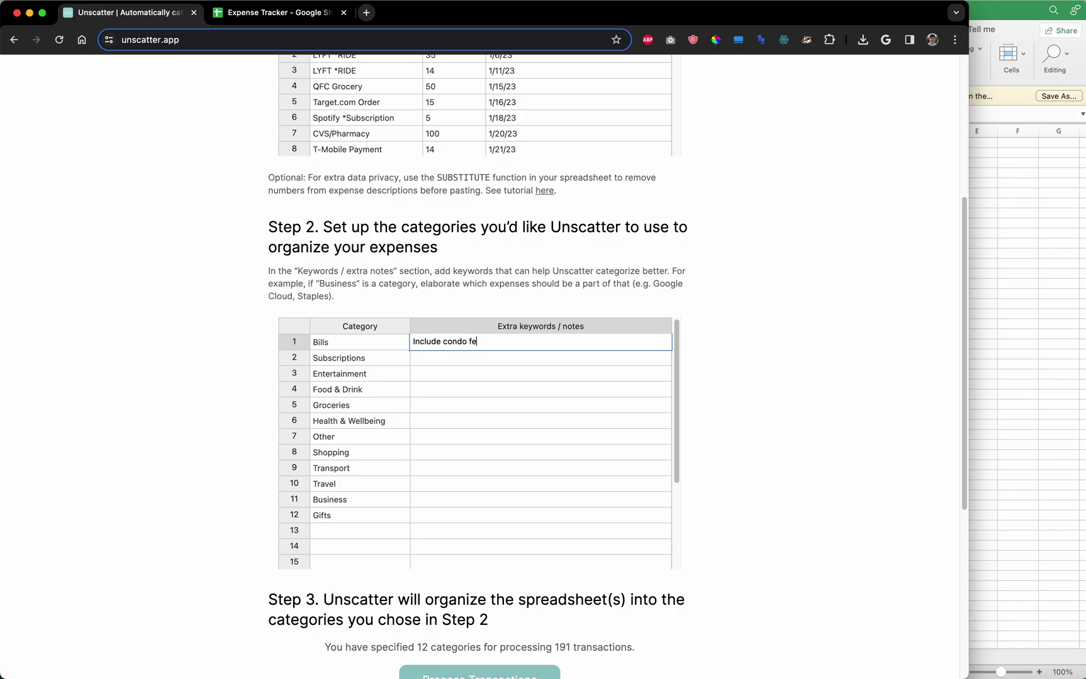
left_click(450, 368)
left_click(475, 344)
key("BackSpace")
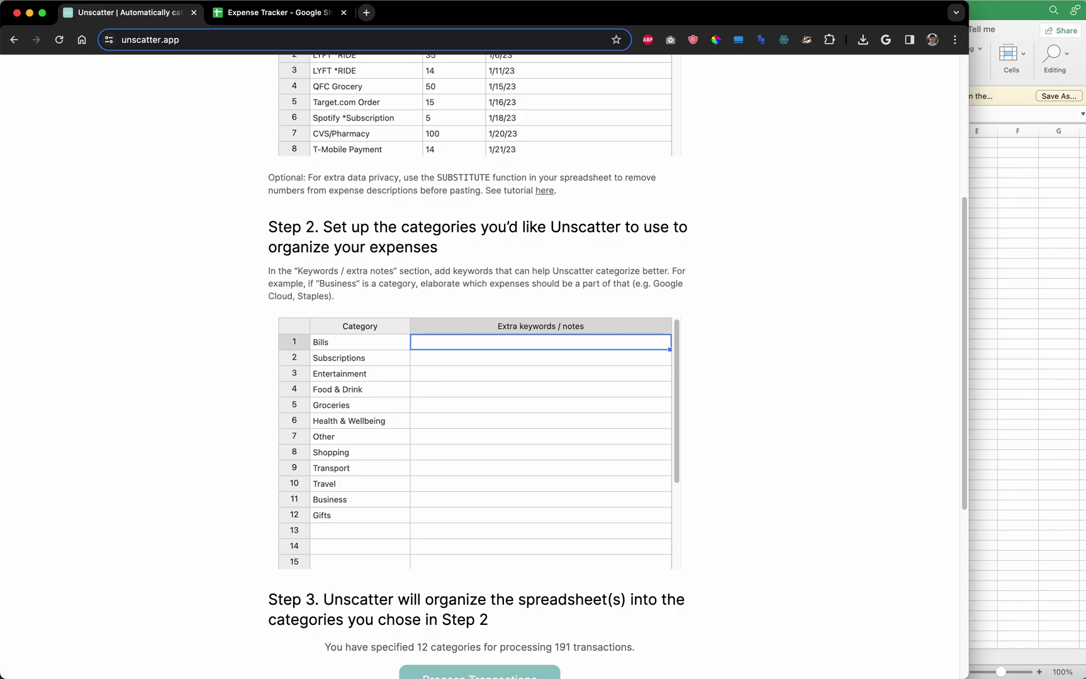
- Process the pasted transactions into the specified categories
left_click(422, 296)
scroll(178, 433, "down", 3)
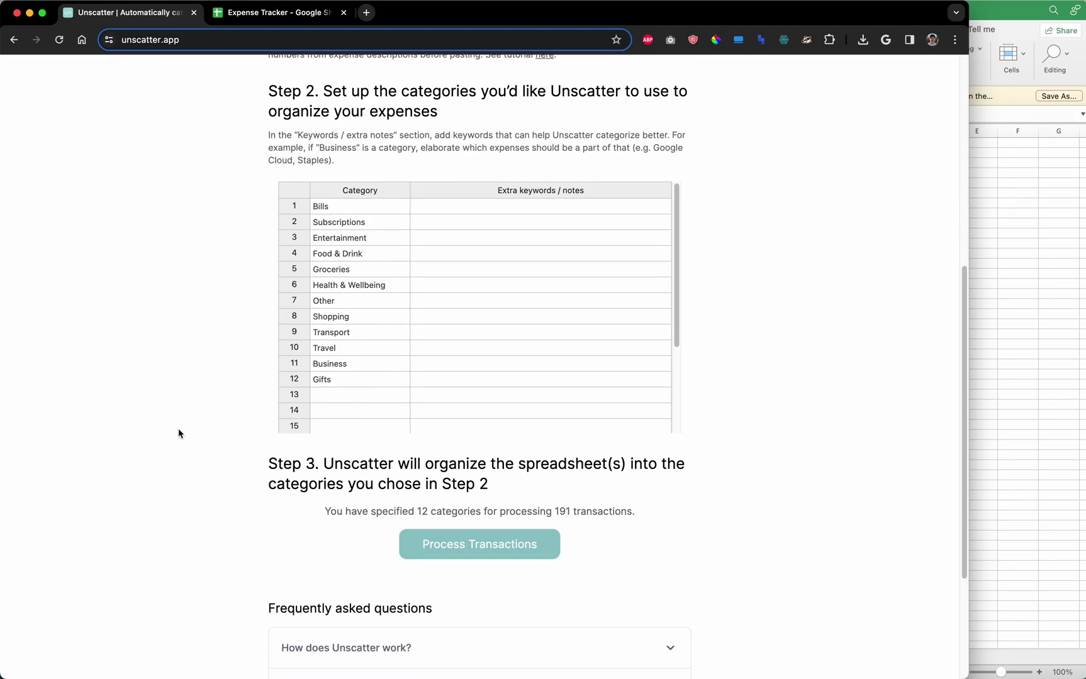
scroll(179, 430, "up", 7)
scroll(173, 339, "down", 7)
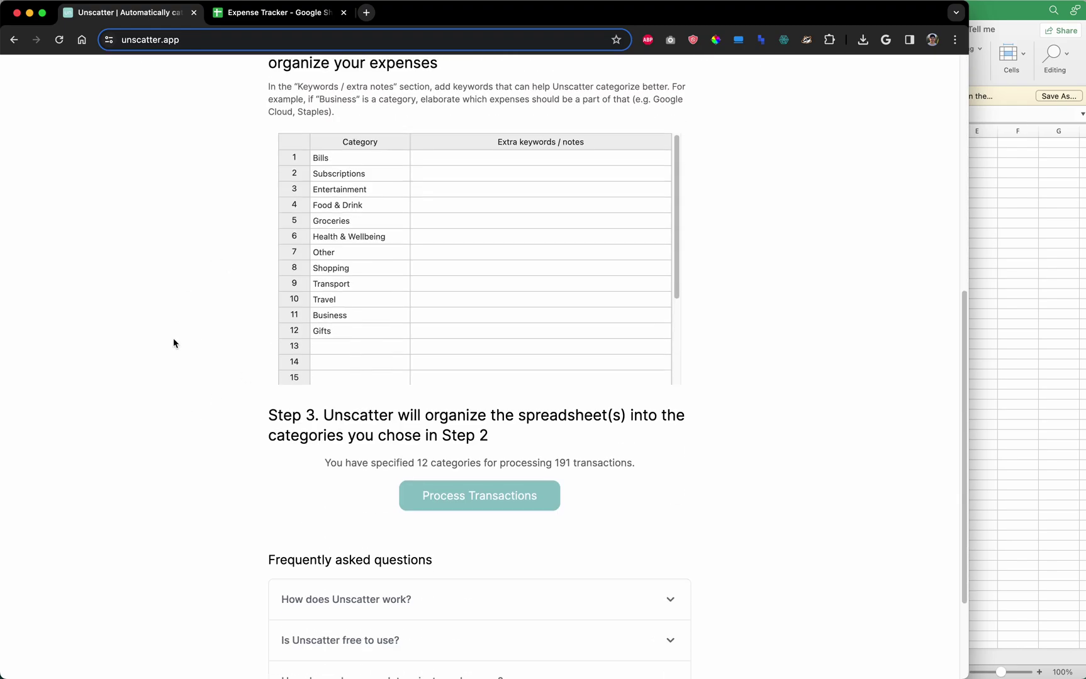
scroll(173, 343, "down", 1)
left_click(497, 461)
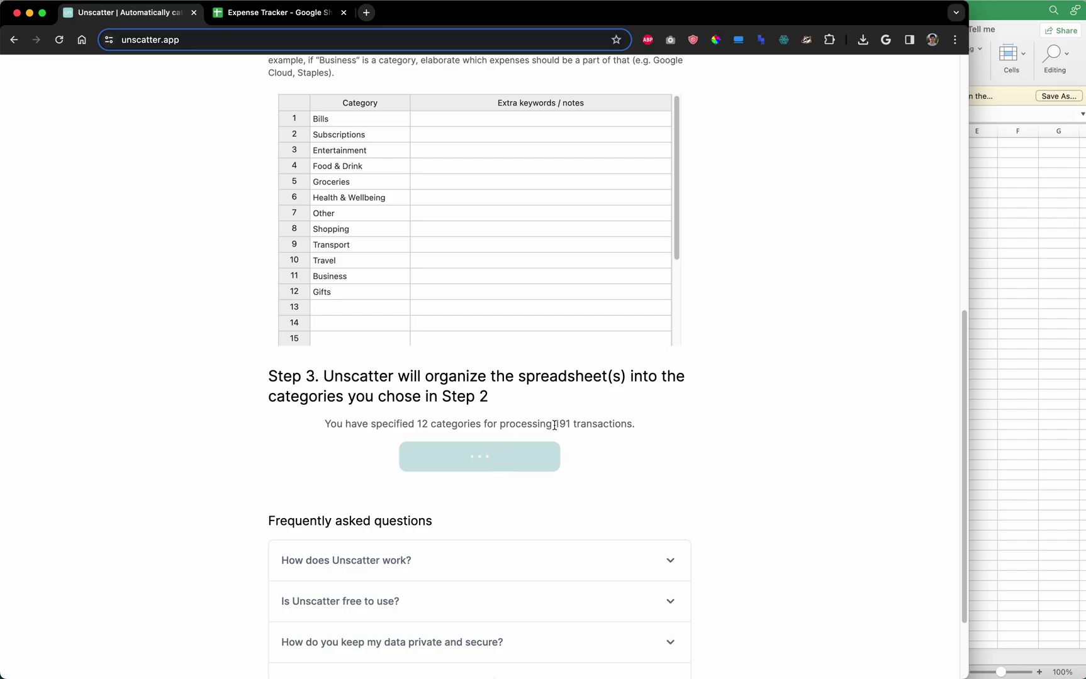
- Check Unscatter's transaction count and last pasted rows against the first and last data rows of Excel's expenses_2023 sheet
left_click_drag(555, 425, 629, 423)
scroll(626, 425, "up", 8)
left_click(676, 202)
left_click_drag(677, 202, 671, 352)
left_click(981, 214)
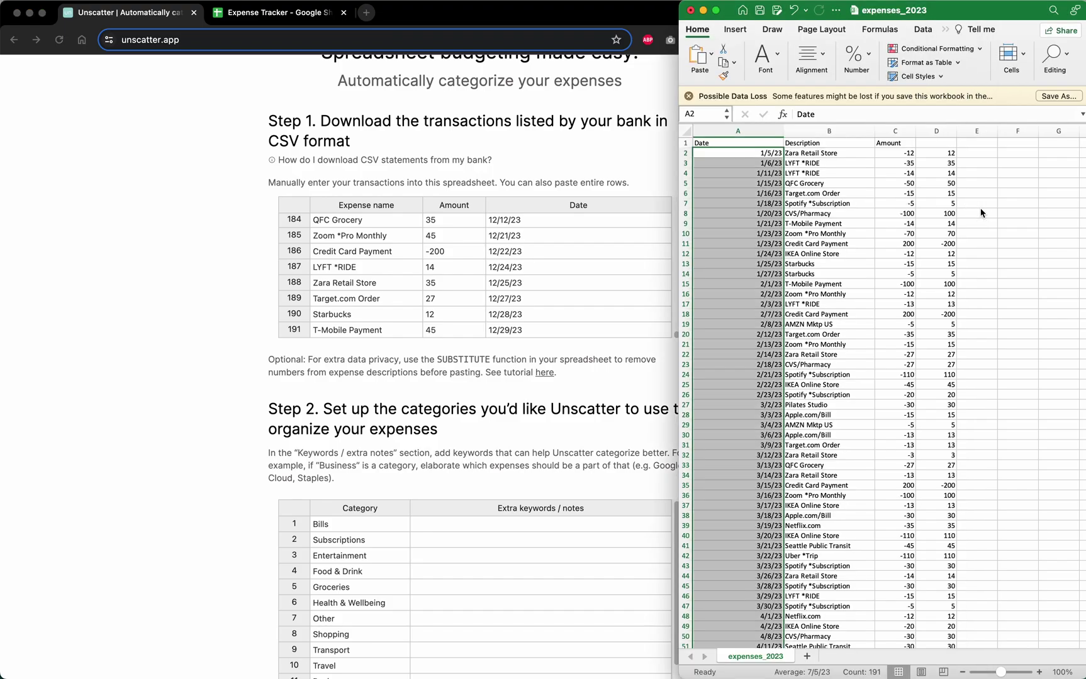
left_click(730, 165)
scroll(697, 189, "down", 20)
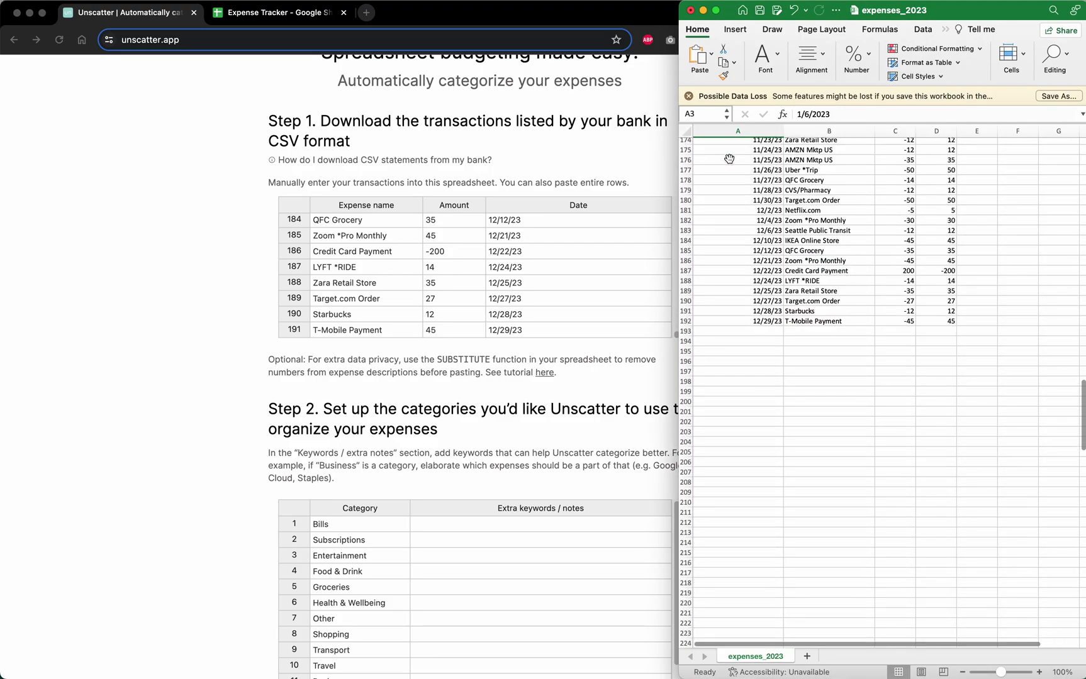
left_click(701, 317)
scroll(702, 316, "up", 20)
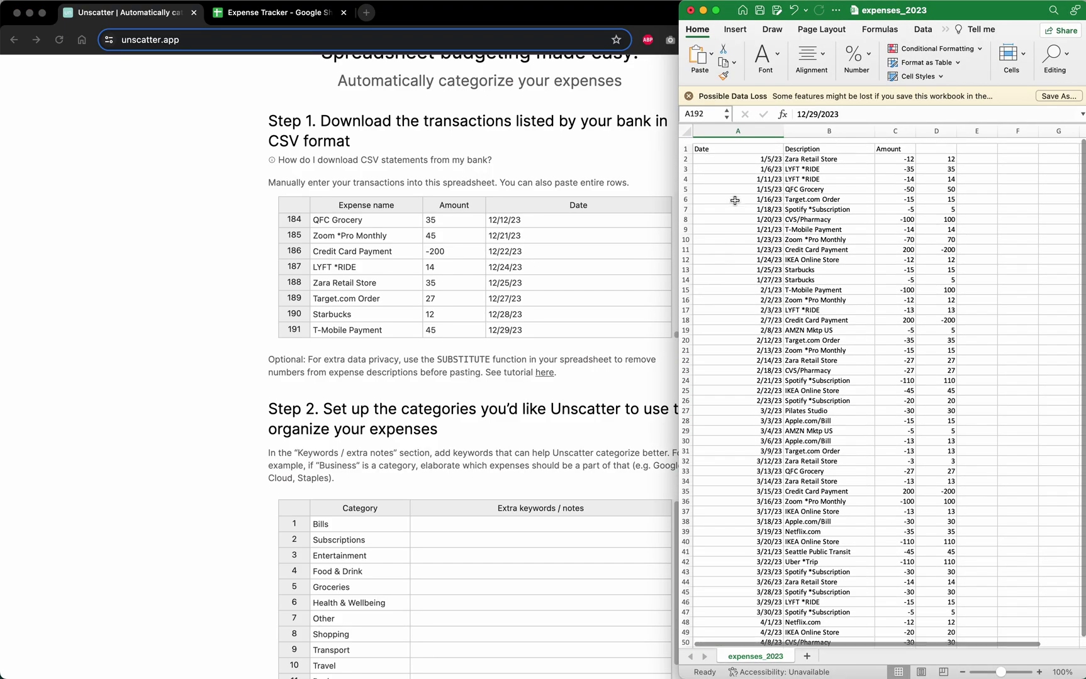
left_click(735, 149)
left_click(734, 143)
left_click(565, 171)
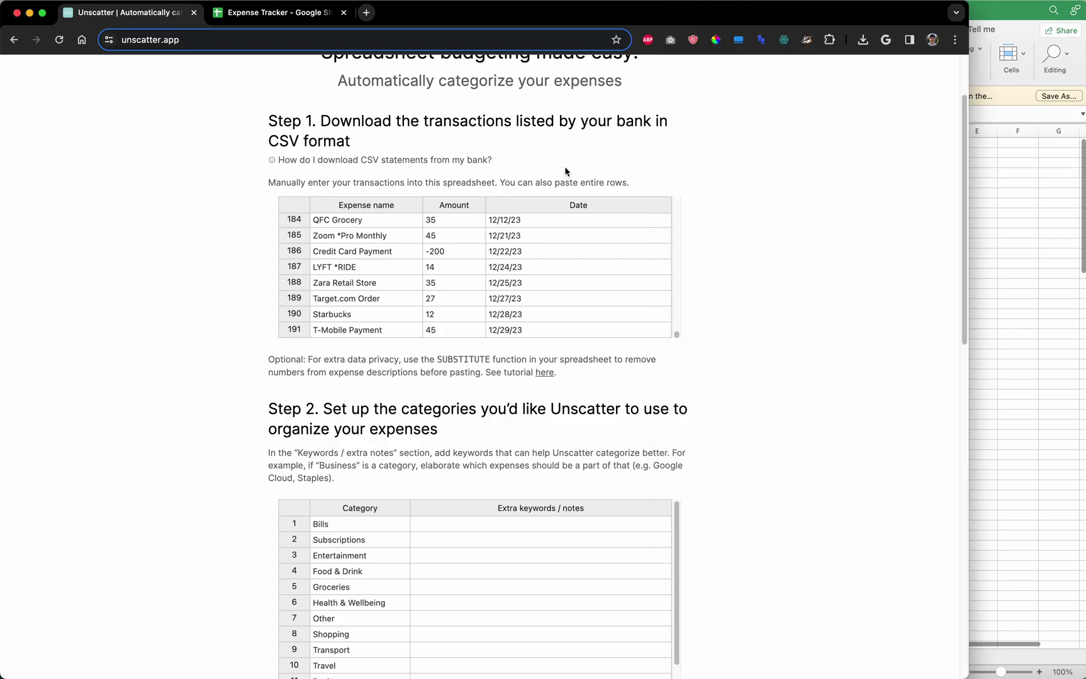
- Review the categories assigned to the first expenses in Unscatter's processed results table
scroll(565, 171, "down", 13)
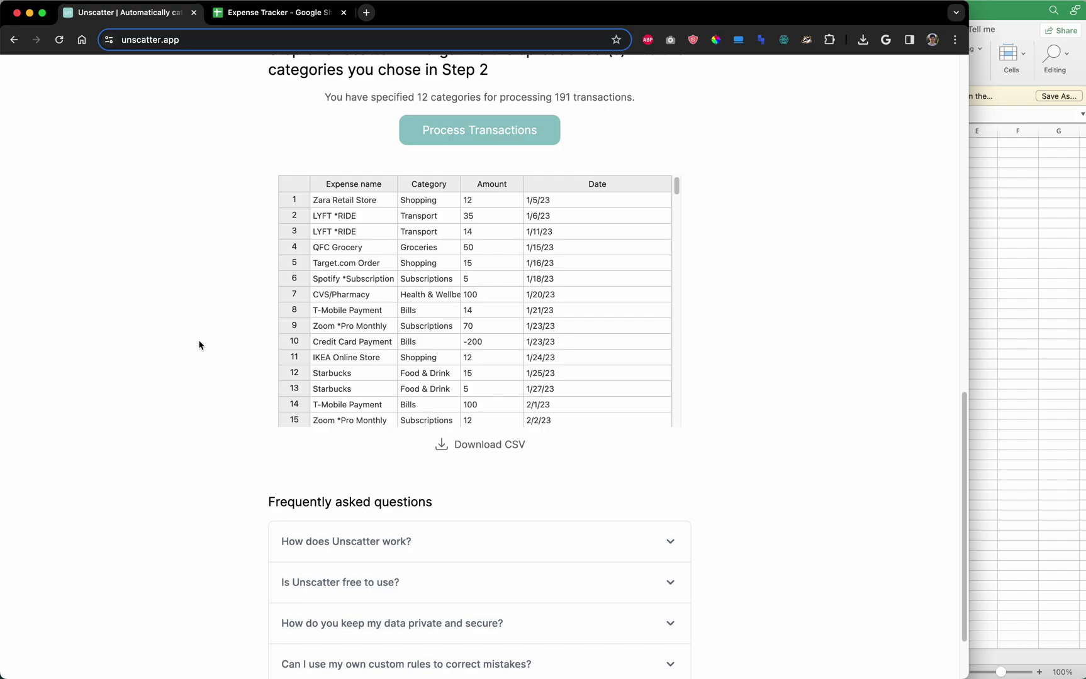
left_click(373, 206)
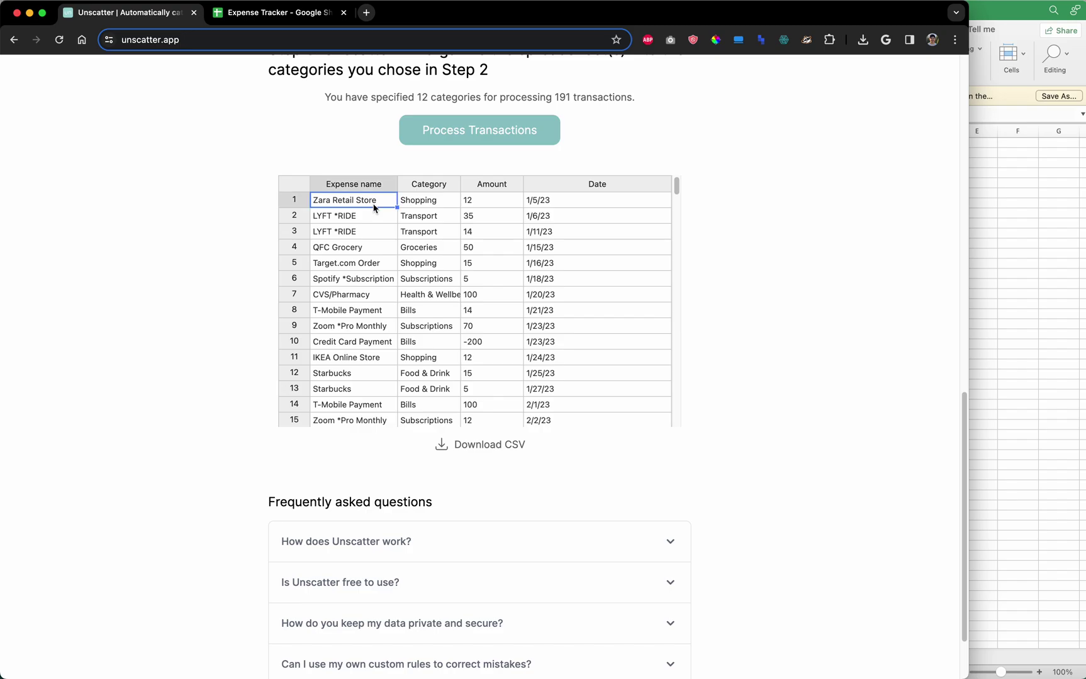
left_click(405, 202)
left_click(382, 219)
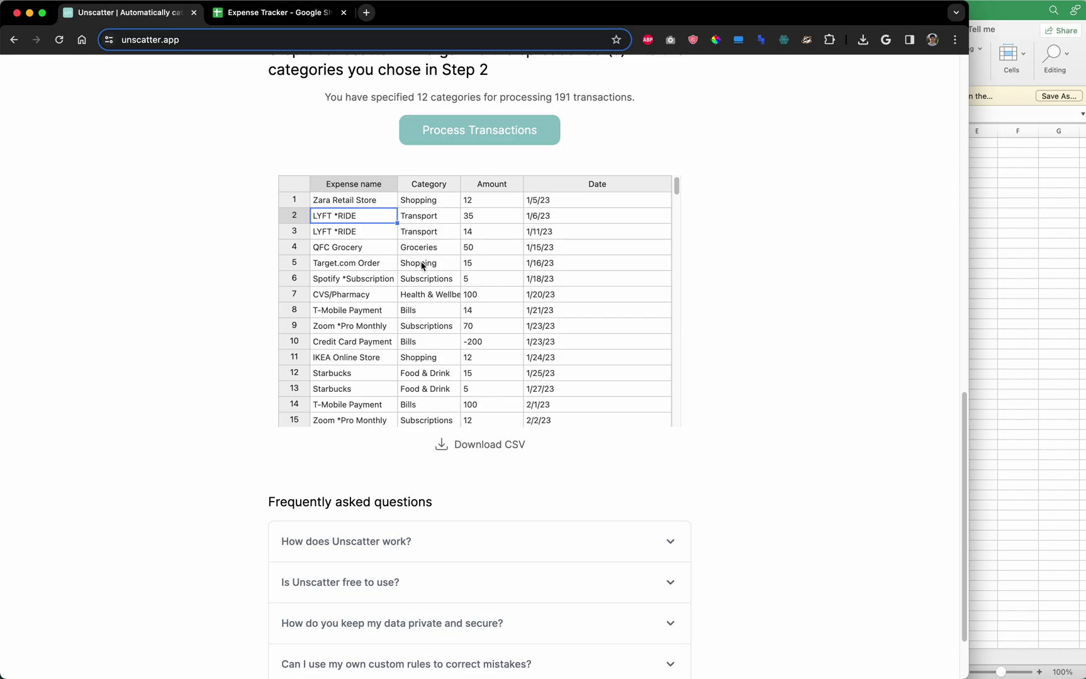
left_click(427, 281)
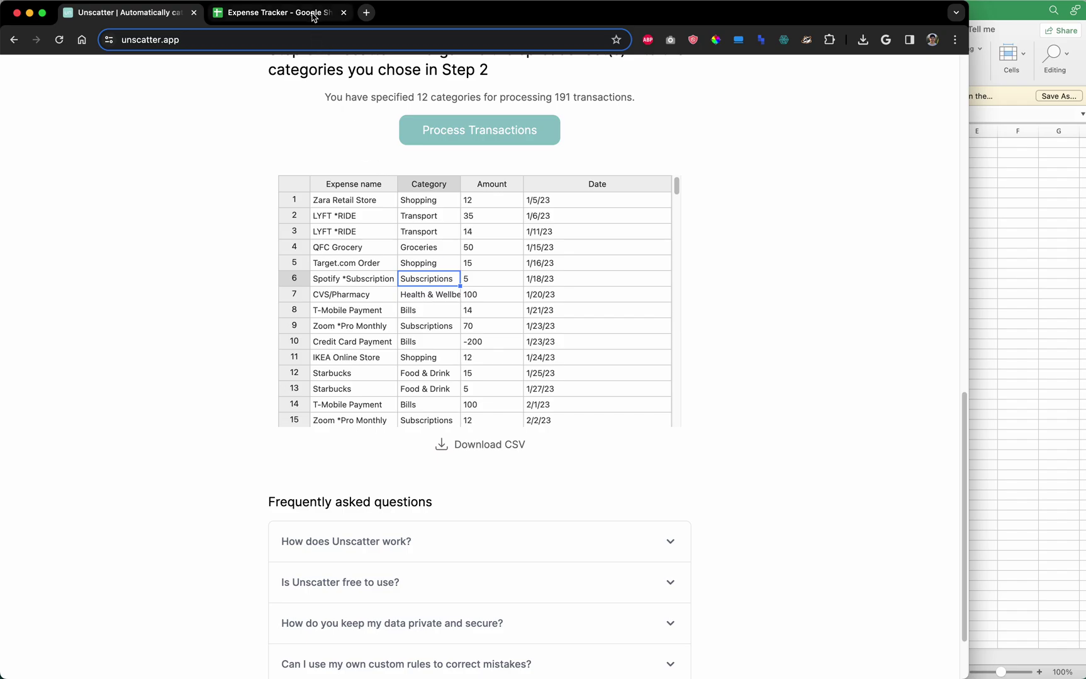
- Place the Expense Tracker's Expenses sheet in its own window beside Unscatter and paste the processed expense names into Item from C2
left_click_drag(310, 17, 469, 20)
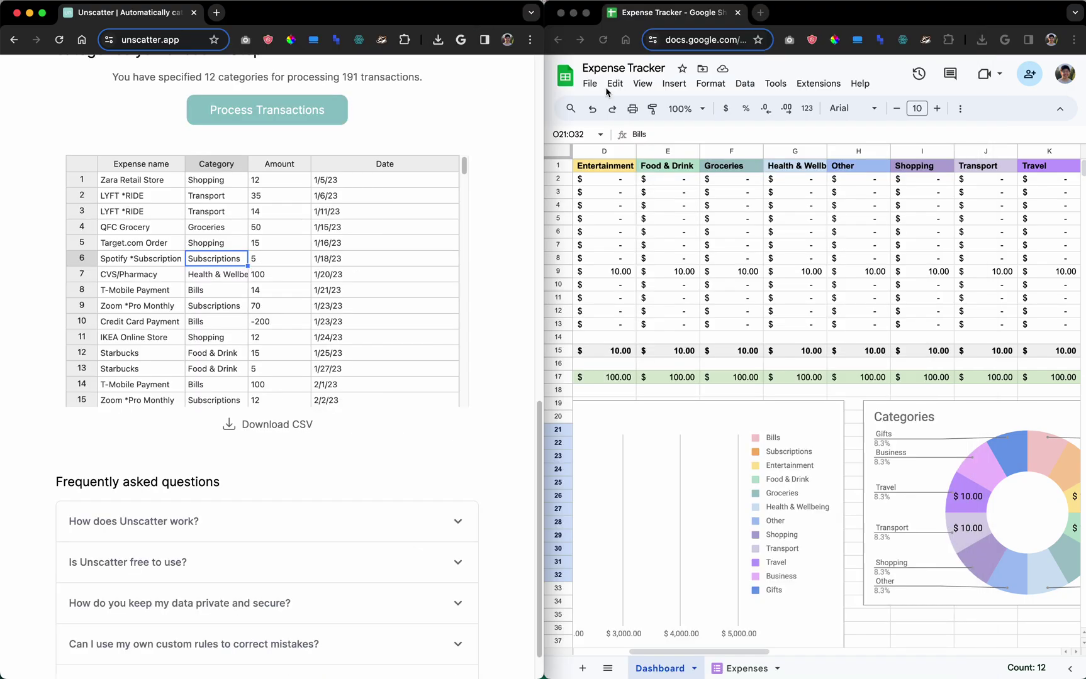
left_click(731, 669)
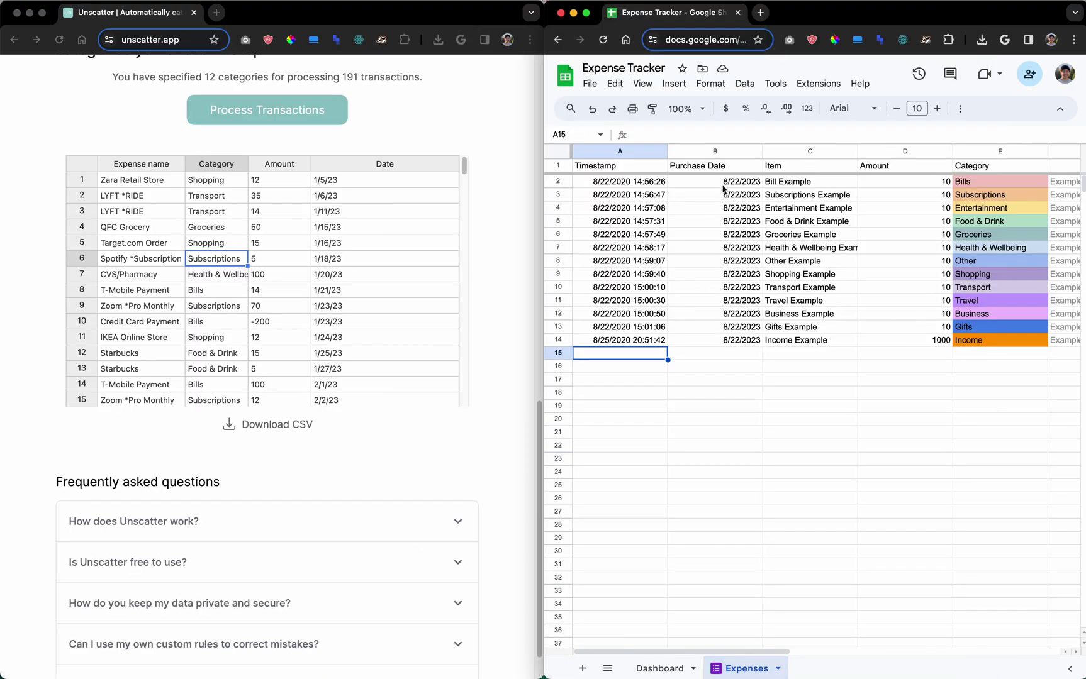
left_click(162, 187)
left_click(160, 168)
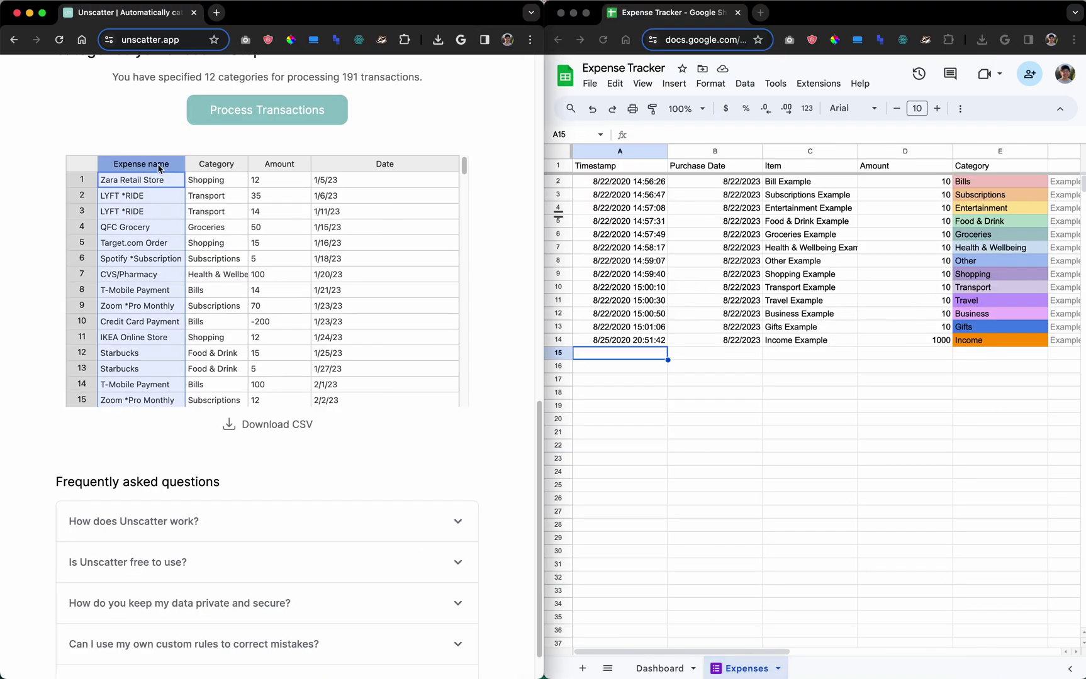
left_click(788, 182)
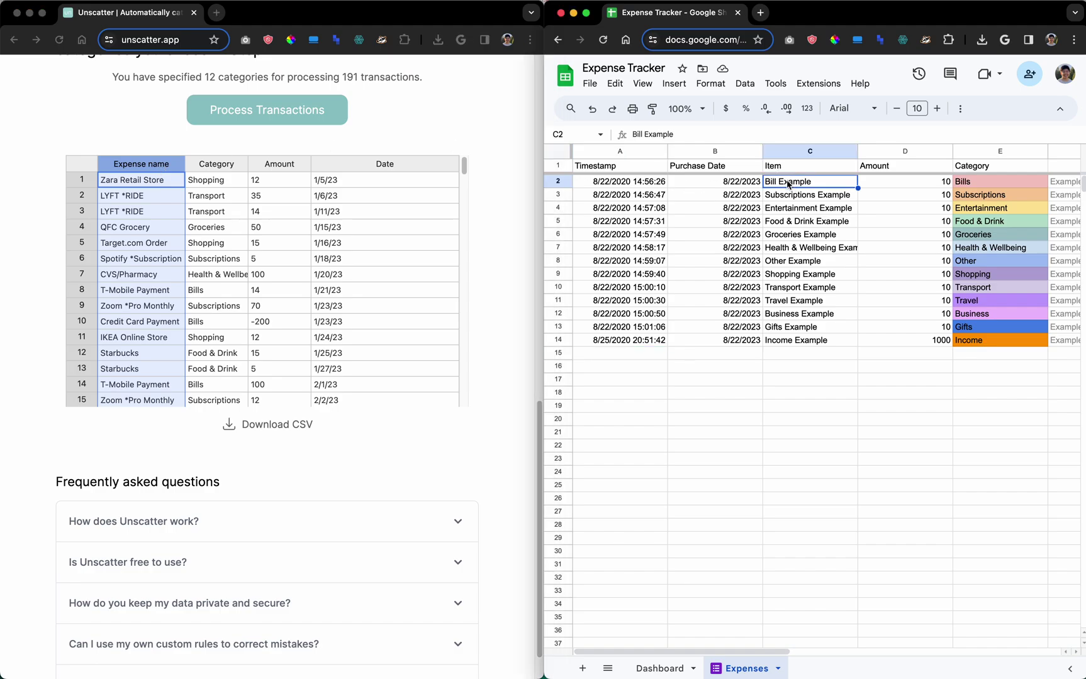
key("cmd+v")
- Copy the Amount column of Unscatter's results and paste it into the Expenses sheet's Amount column from D2
left_click(288, 166)
left_click(288, 165)
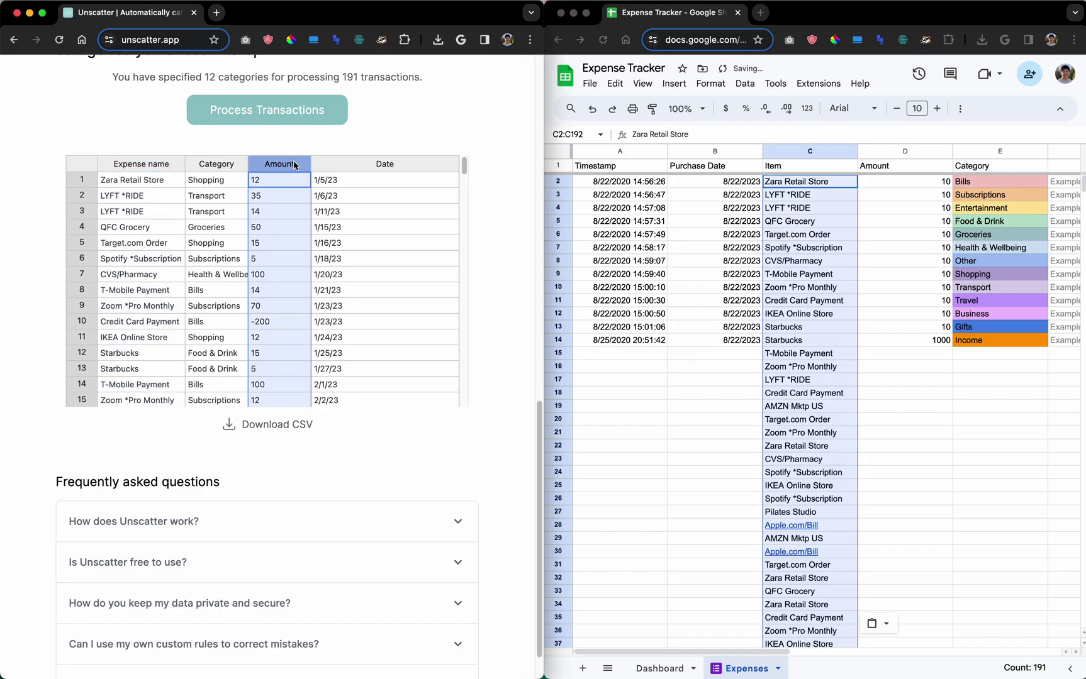
left_click(892, 181)
left_click(892, 180)
key("cmd+v")
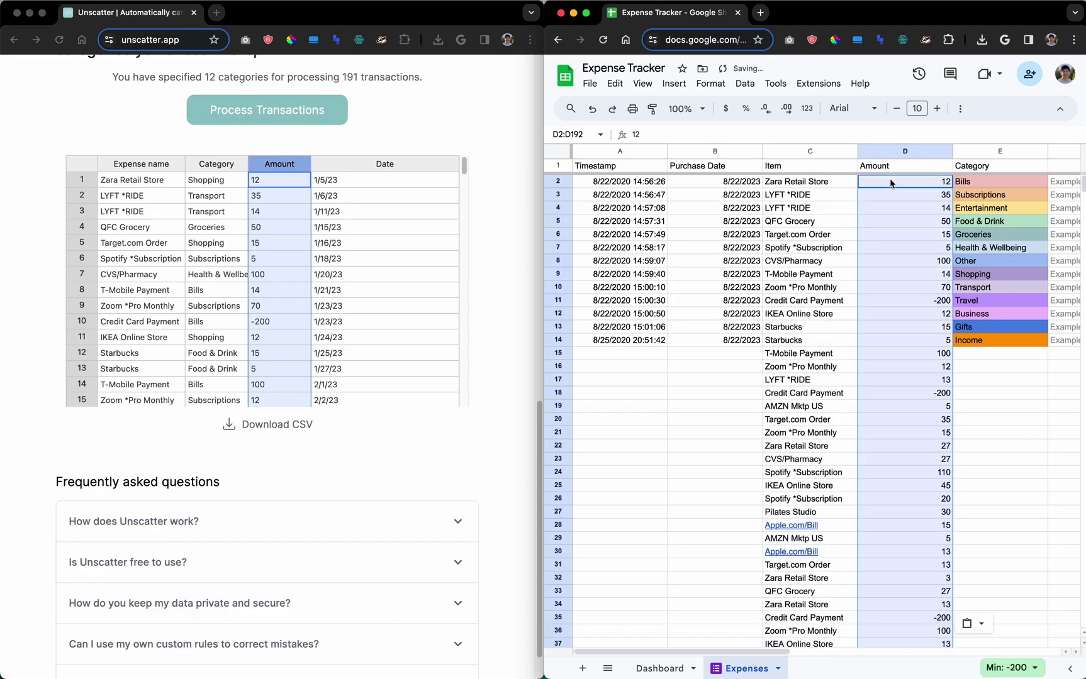
- Copy the Date column of Unscatter's results and paste it into the Purchase Date column from B1
left_click(415, 171)
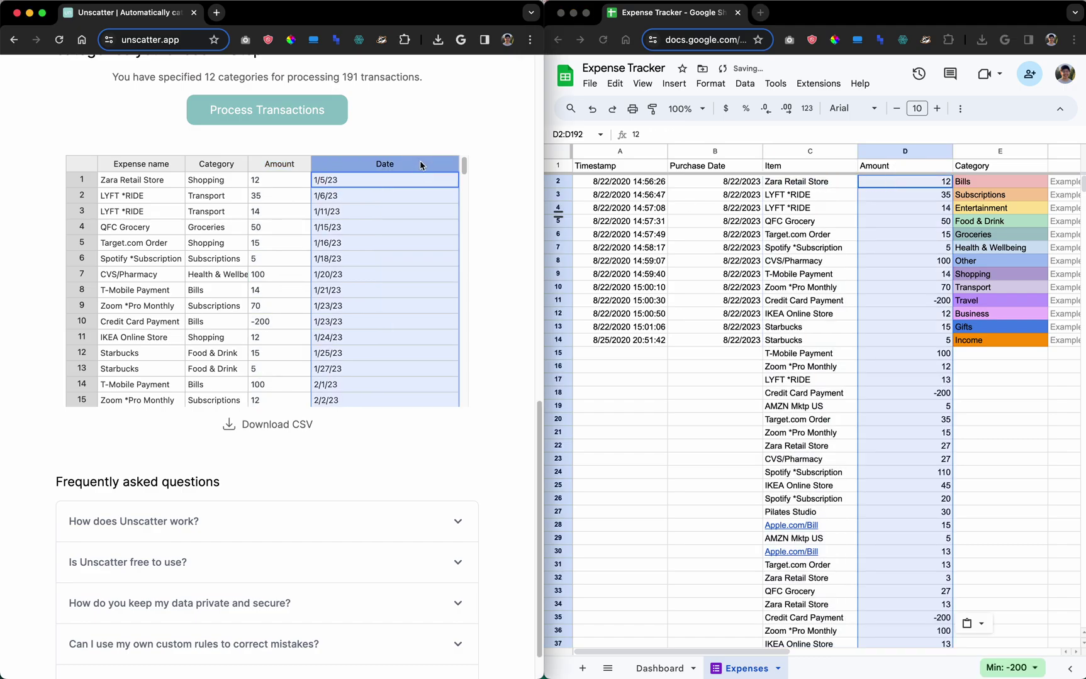
left_click(732, 174)
left_click(730, 168)
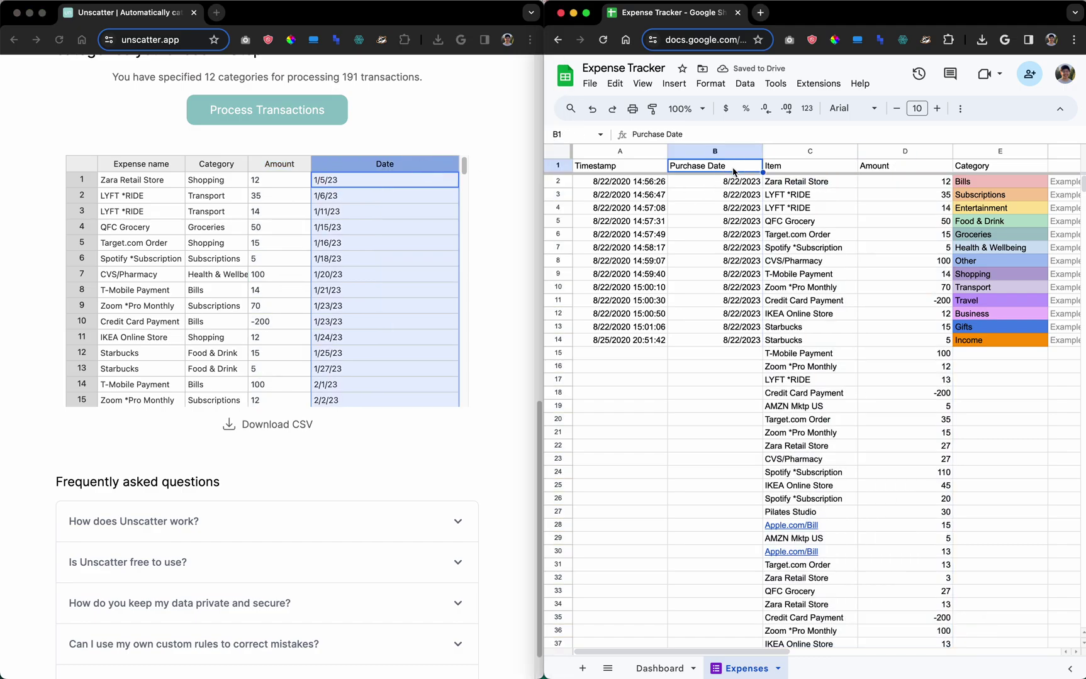
key("super+v")
- Copy the Category column of Unscatter's results and paste it into the Expenses sheet's Category column from E2
left_click(213, 164)
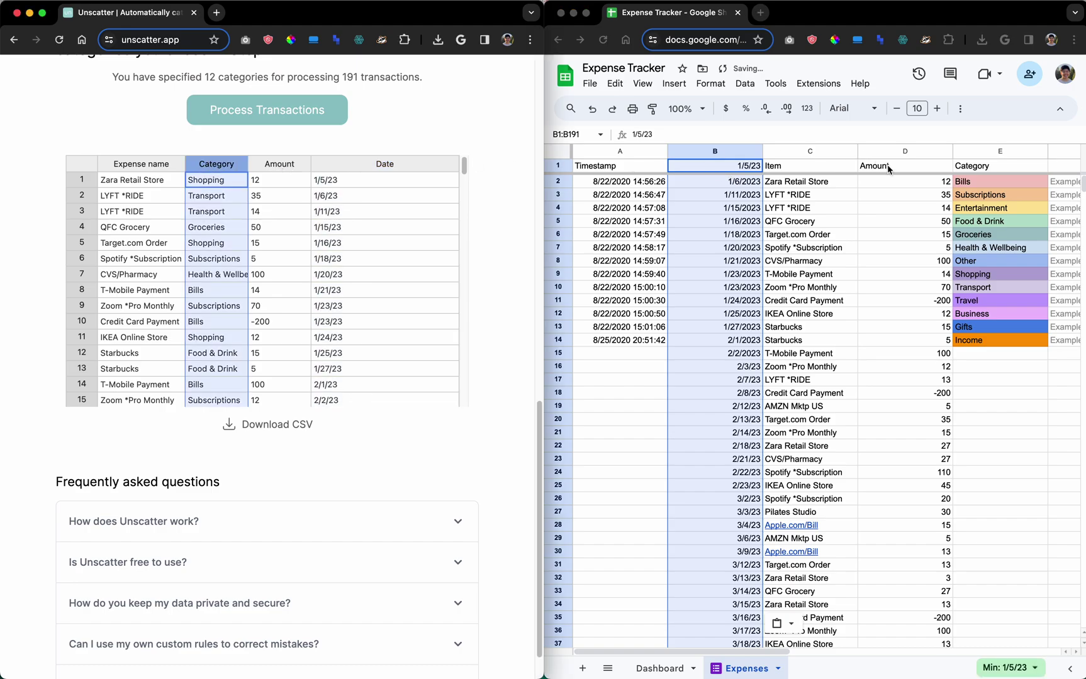
left_click(1032, 166)
left_click(1011, 183)
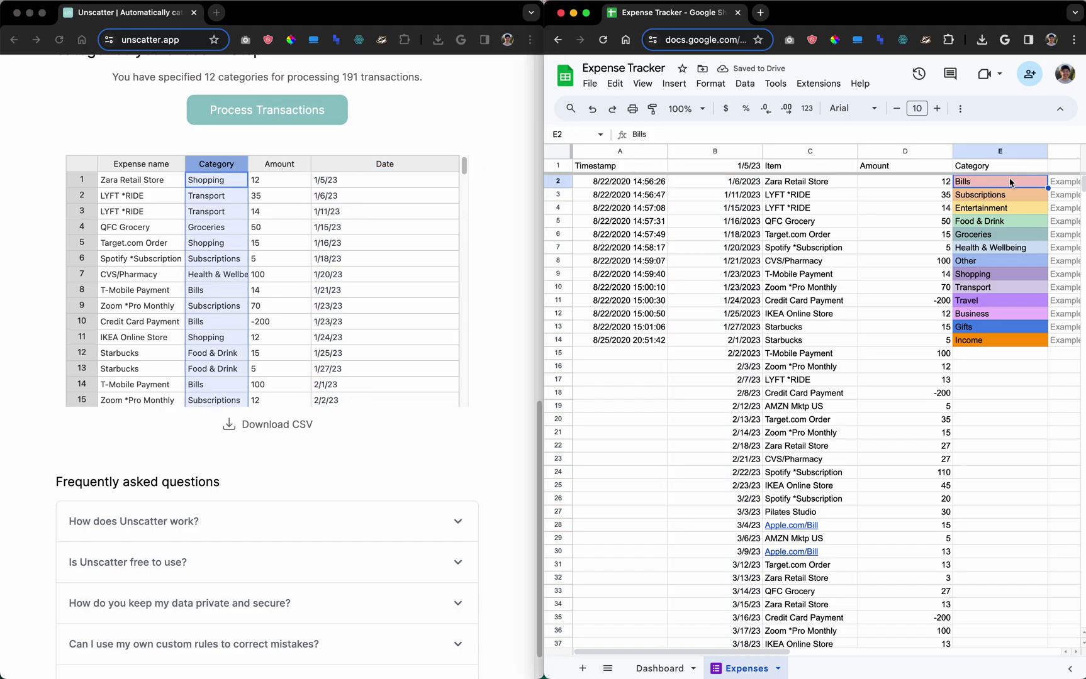
key("super+v")
left_click(1007, 208)
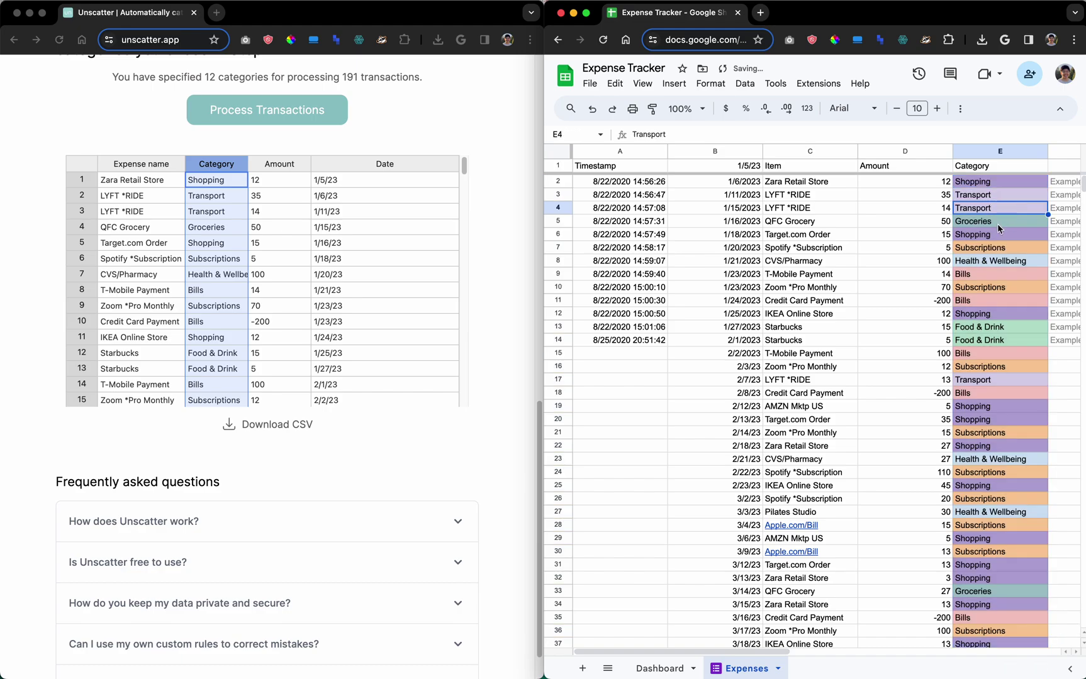
- Resize the Expense Tracker window so Unscatter's results stay accessible, and enter "Date" as the heading in B1
left_click_drag(545, 4, 1, 4)
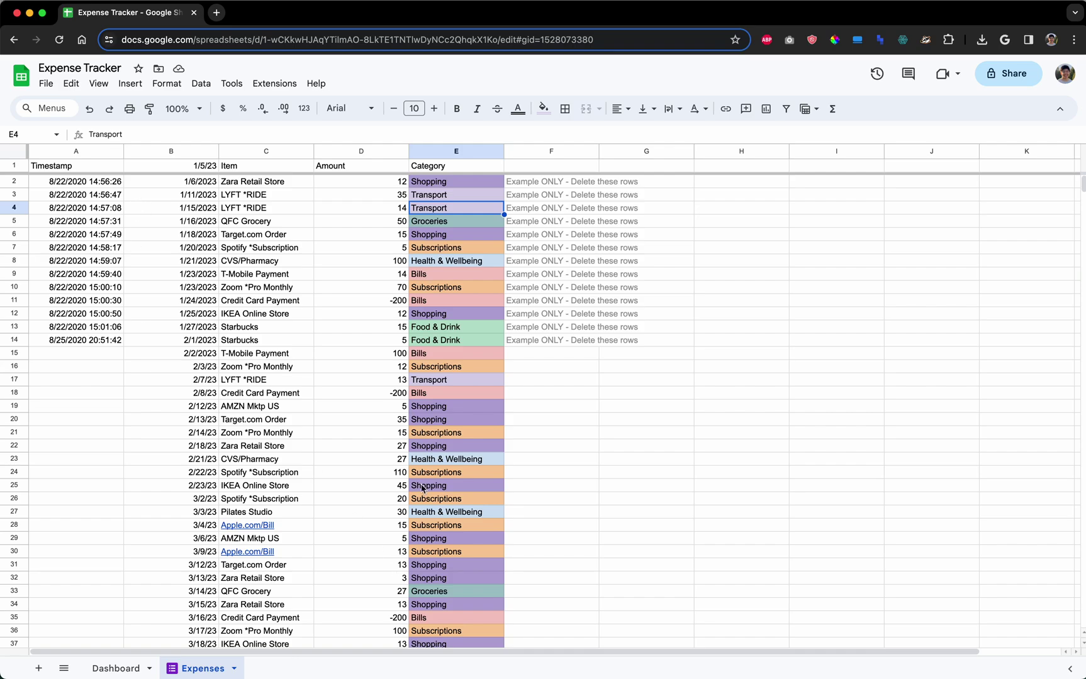
left_click_drag(1082, 184, 1074, 107)
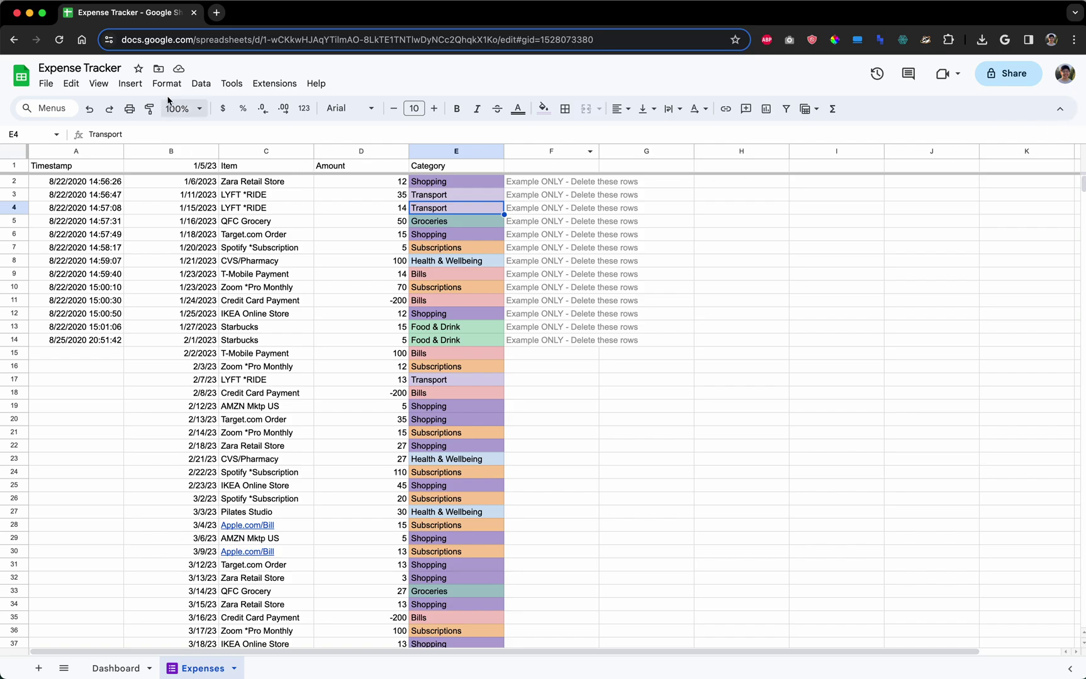
left_click_drag(2, 7, 339, 12)
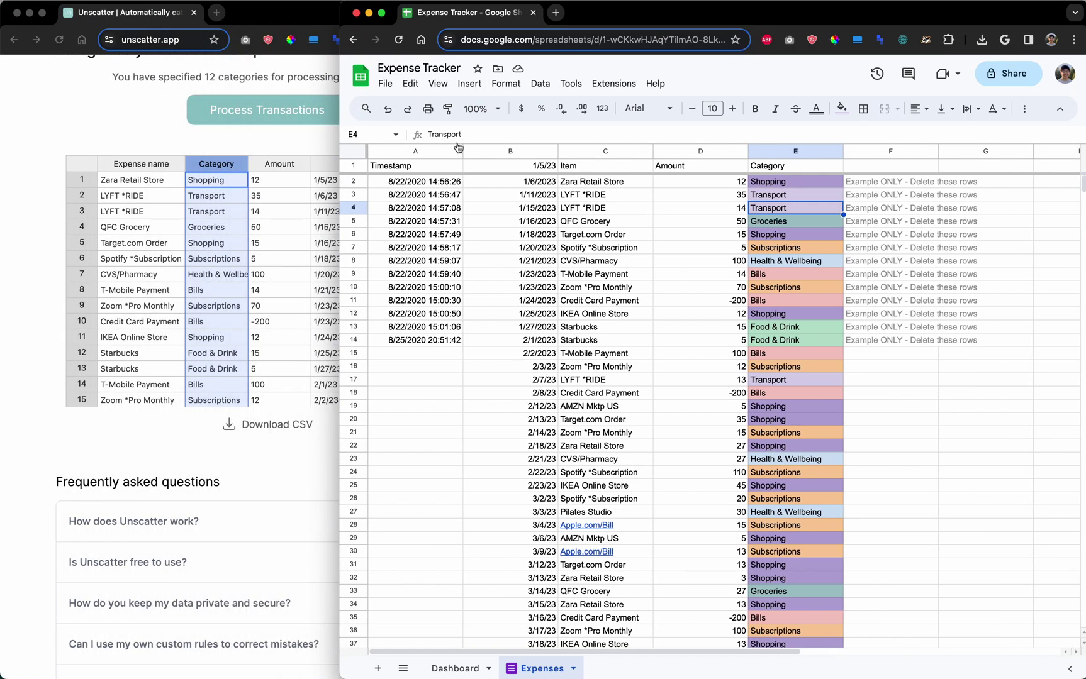
left_click(541, 168)
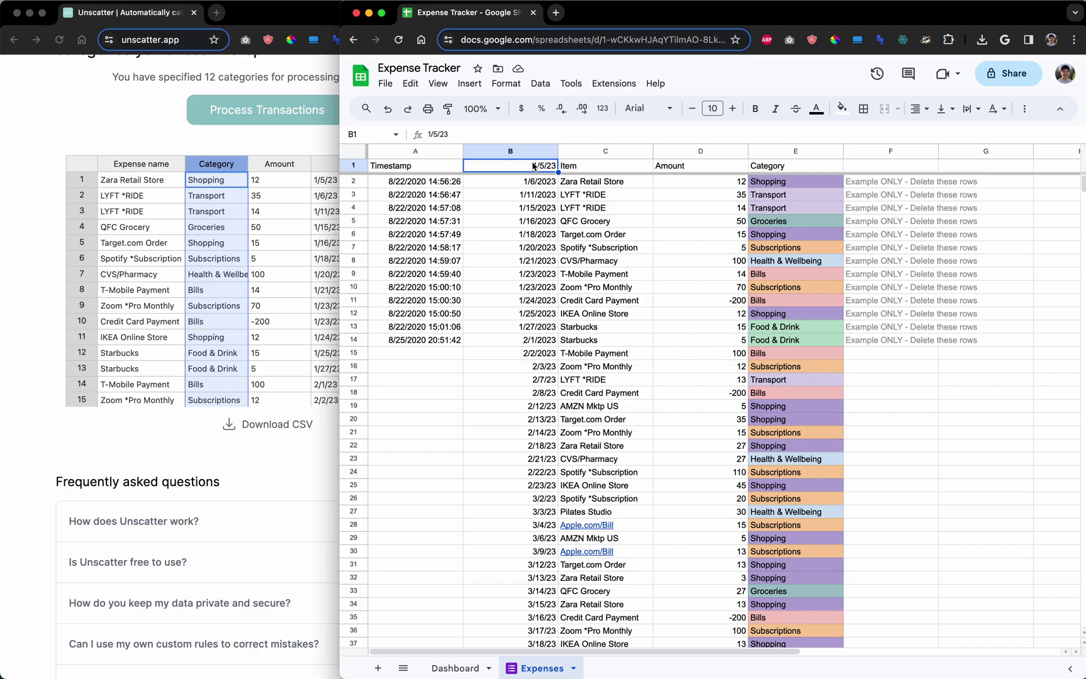
type("Date")
- Copy Unscatter's processed dates again and paste them into the Expenses sheet's Date column from B2
left_click(230, 259)
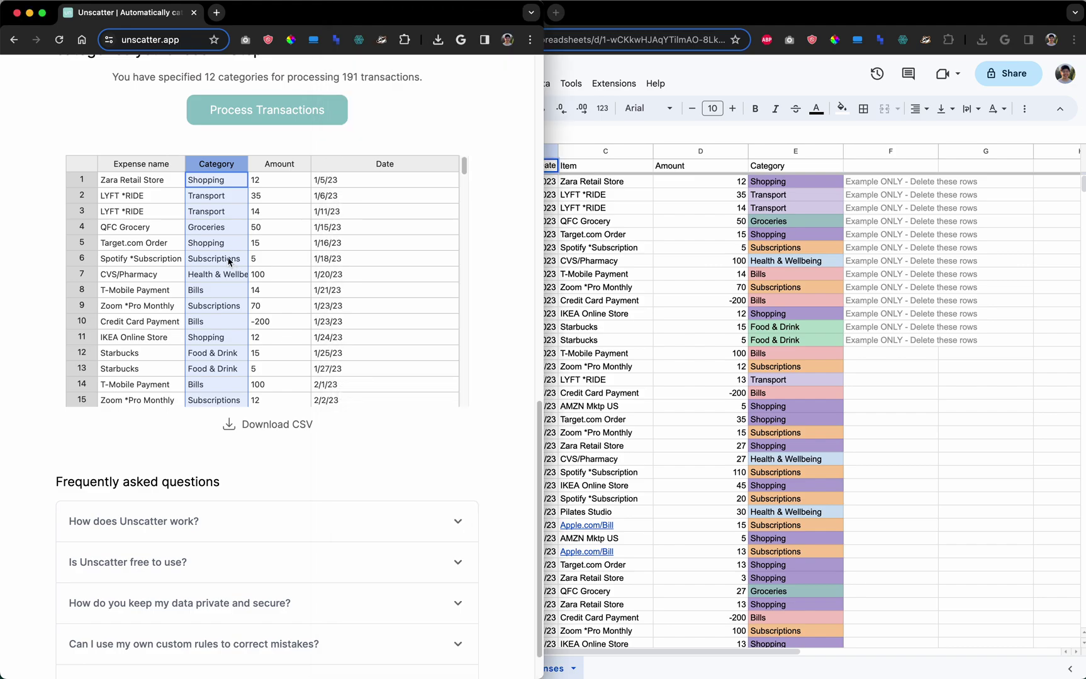
left_click(402, 168)
left_click(587, 203)
left_click(535, 182)
key("super+v")
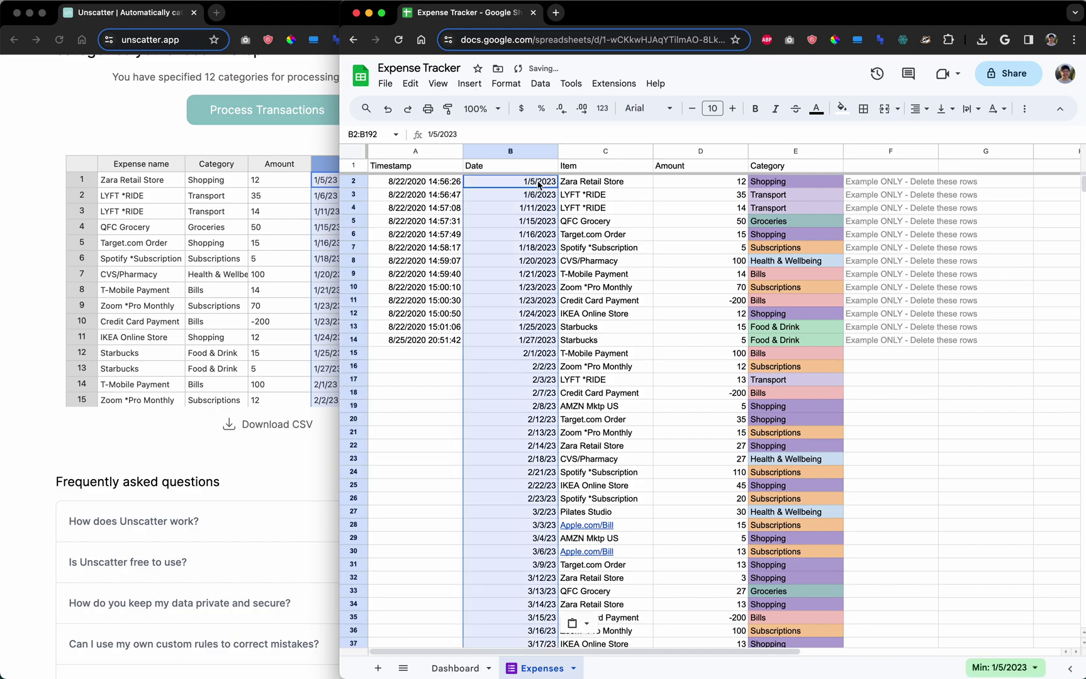
- Check that the pasted dates, items, amounts and categories line up through the last row of the Expenses sheet
scroll(716, 231, "down", 15)
scroll(716, 231, "down", 20)
scroll(716, 230, "up", 5)
left_click(670, 314)
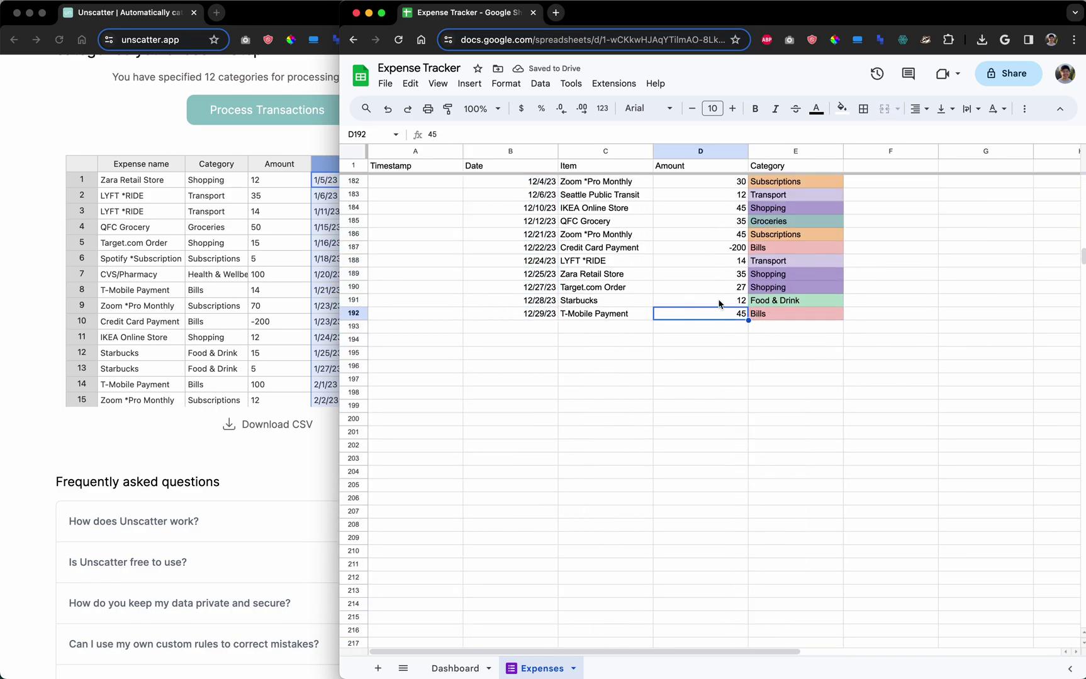
scroll(628, 304, "up", 1)
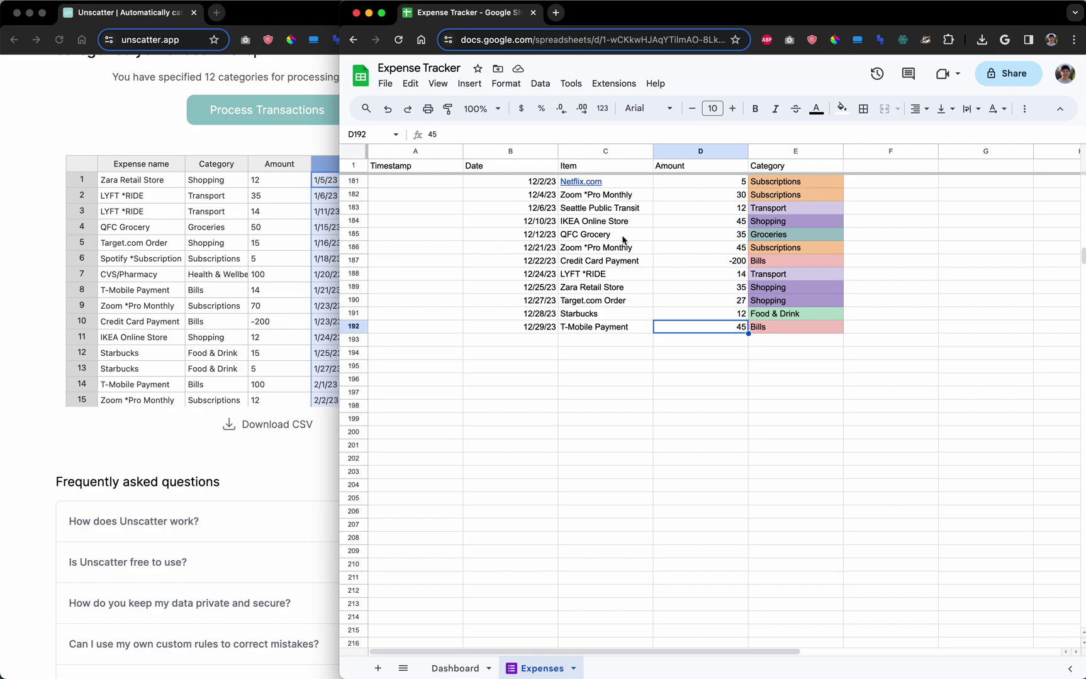
scroll(765, 231, "up", 20)
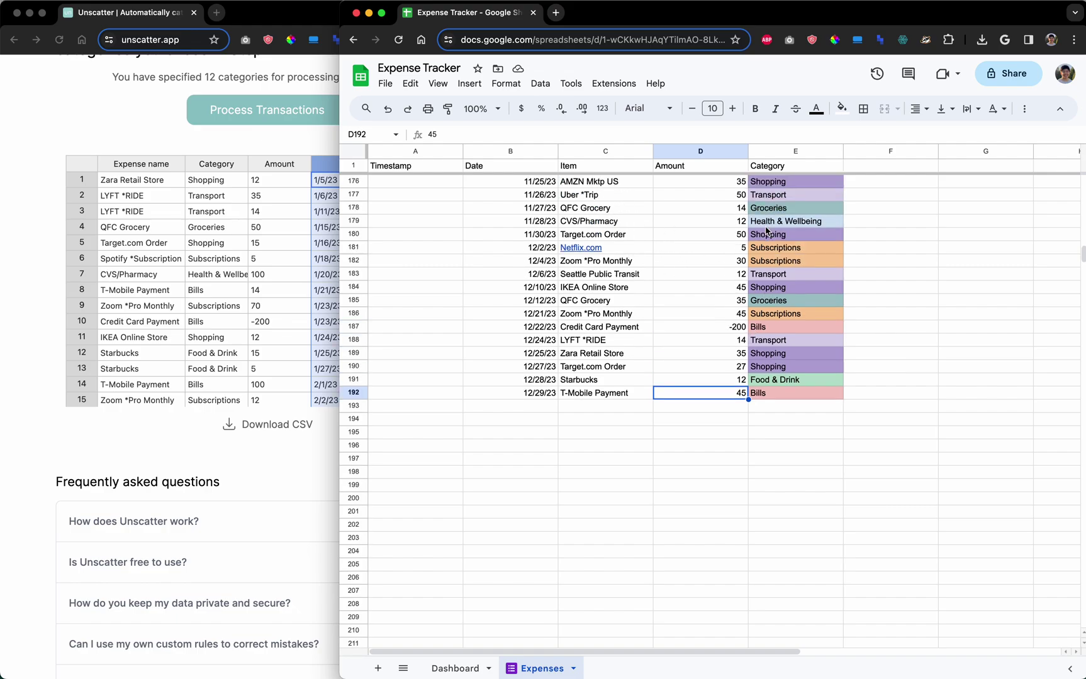
- Open the Dashboard sheet, enlarge the window to full size and review the monthly category totals and charts
scroll(766, 231, "up", 10)
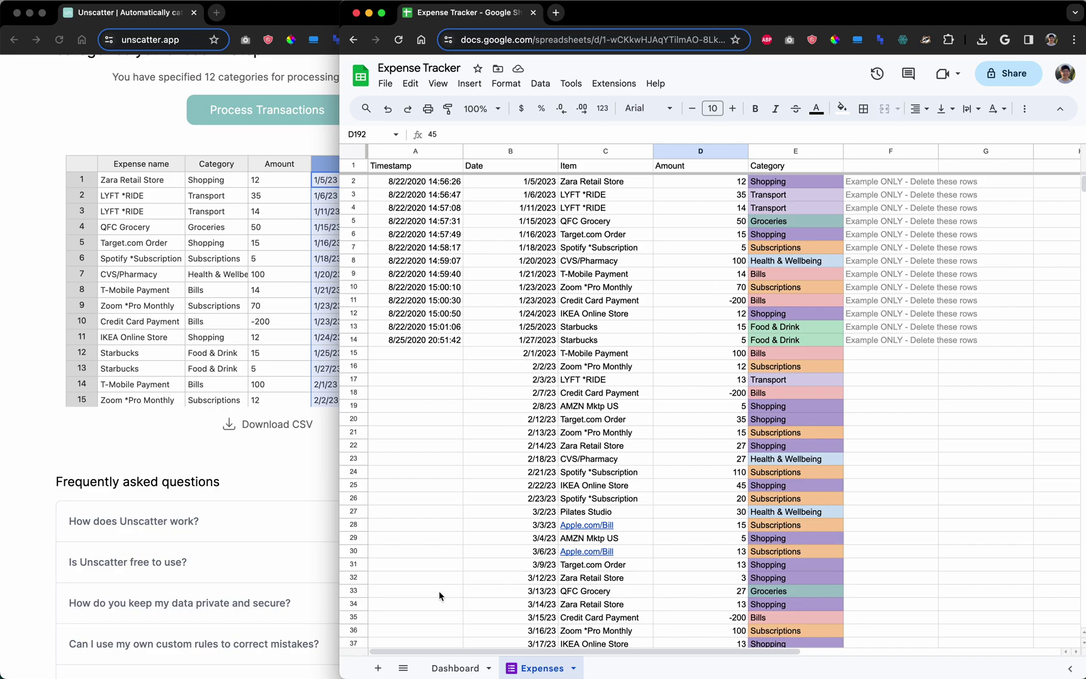
left_click(454, 668)
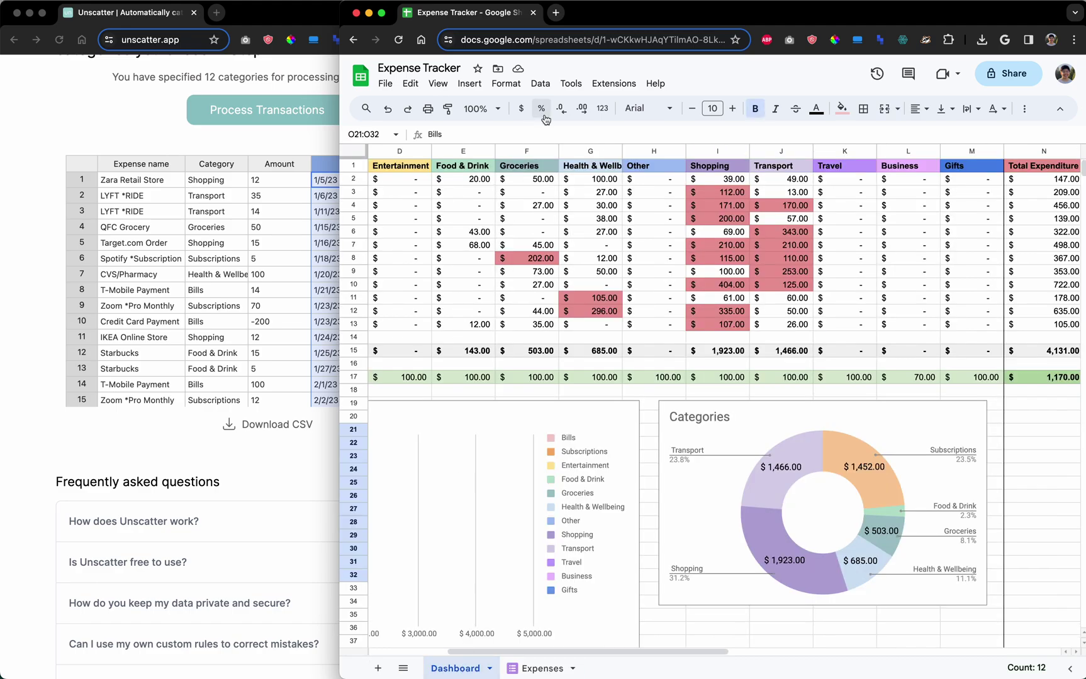
double_click(344, 21)
scroll(356, 270, "left", 5)
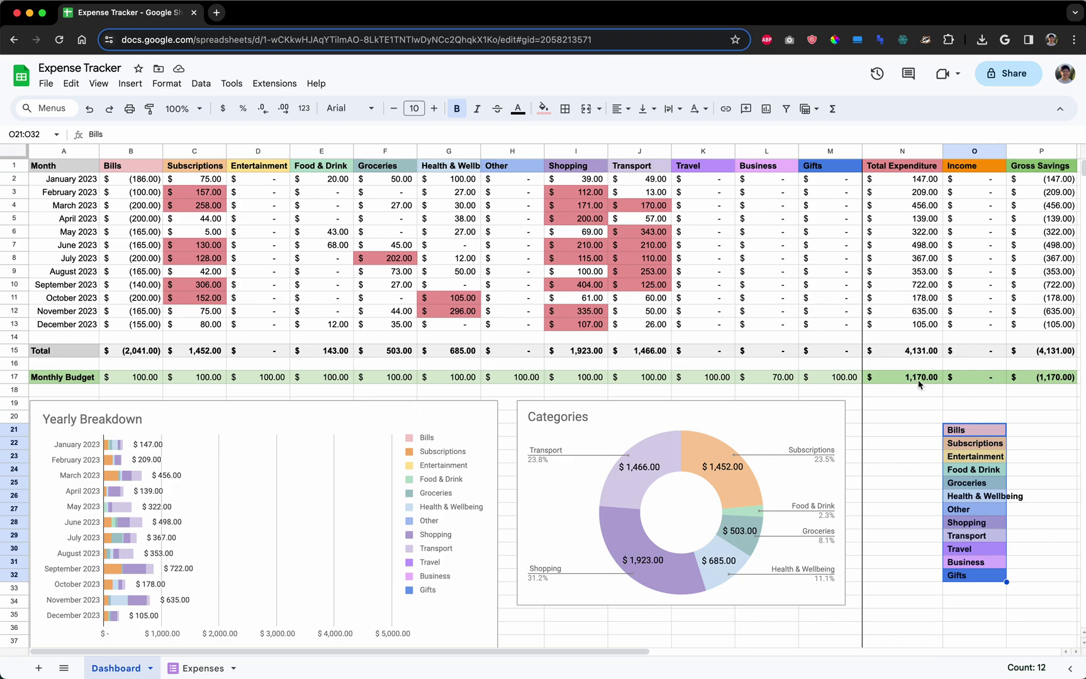
left_click(139, 202)
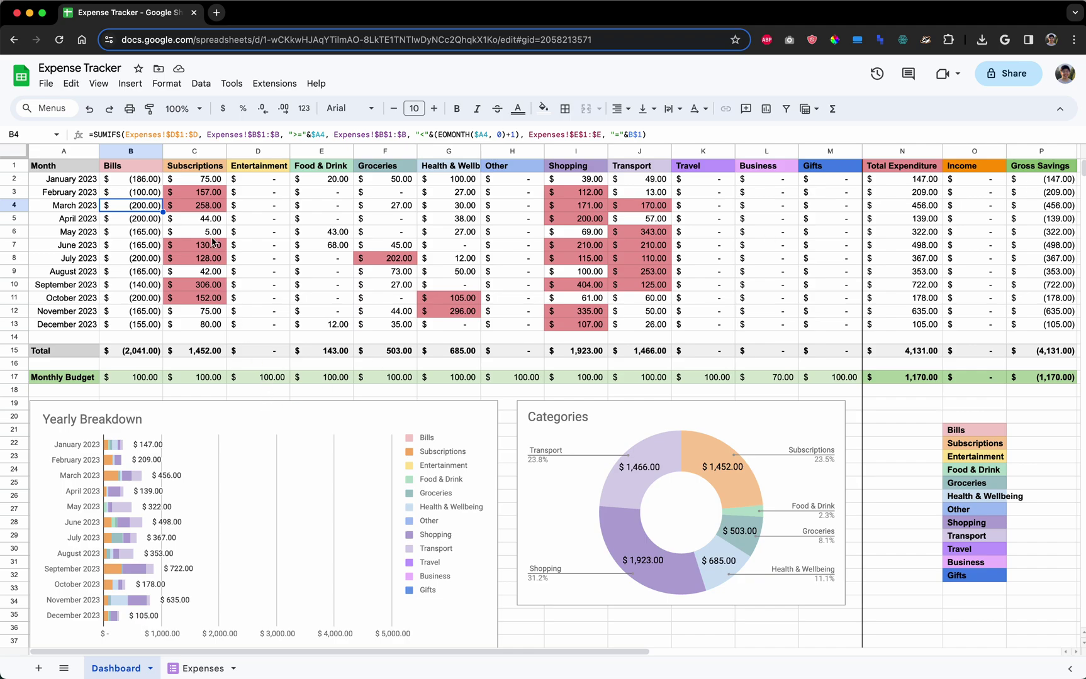
- Set the Subscriptions monthly budget on the Dashboard to 300
double_click(205, 378)
key("BackSpace")
key("BackSpace")
key("BackSpace")
type("300")
key("Tab")
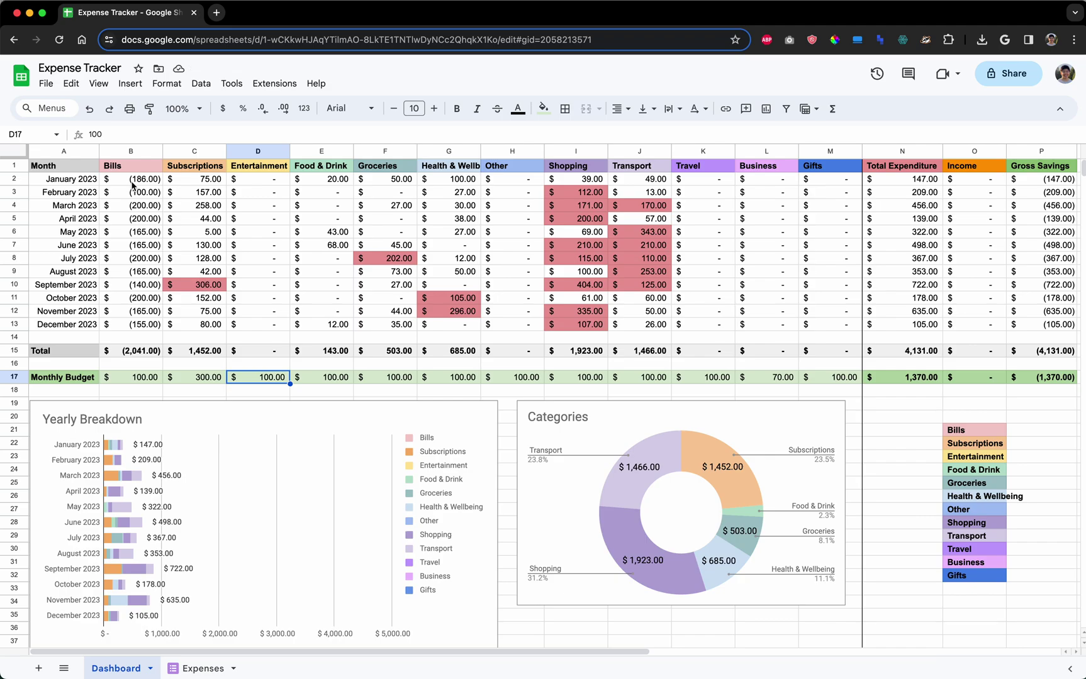
- Examine the Dashboard's monthly Bills values and trace the negative totals to the Credit Card Payment entries in the Expenses sheet
left_click_drag(136, 183, 134, 325)
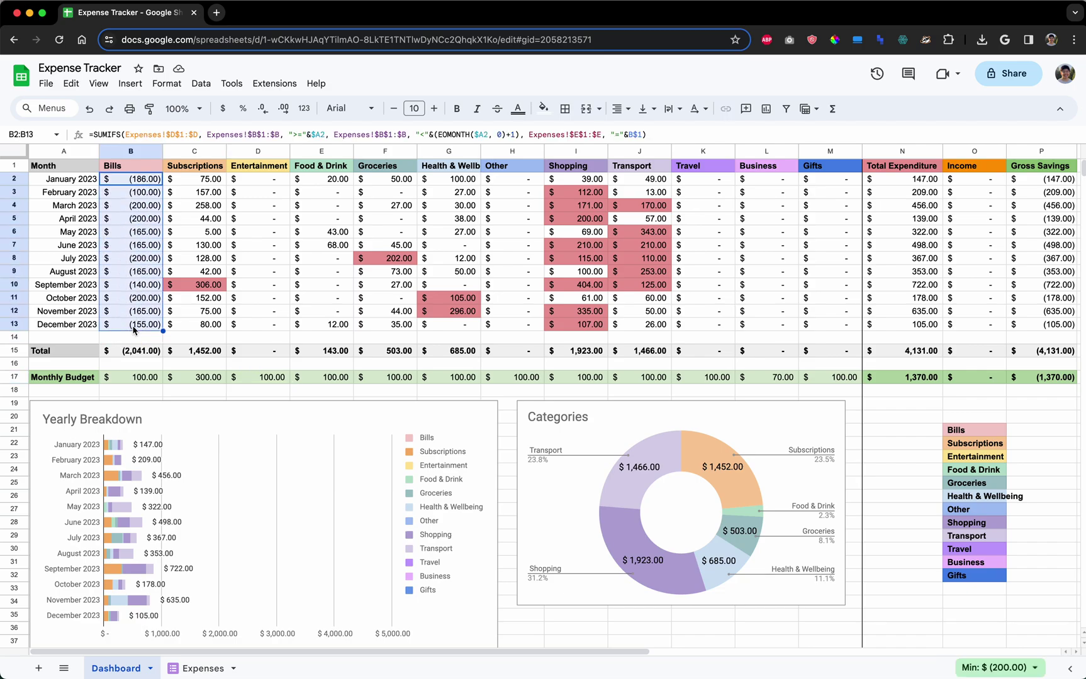
left_click(192, 669)
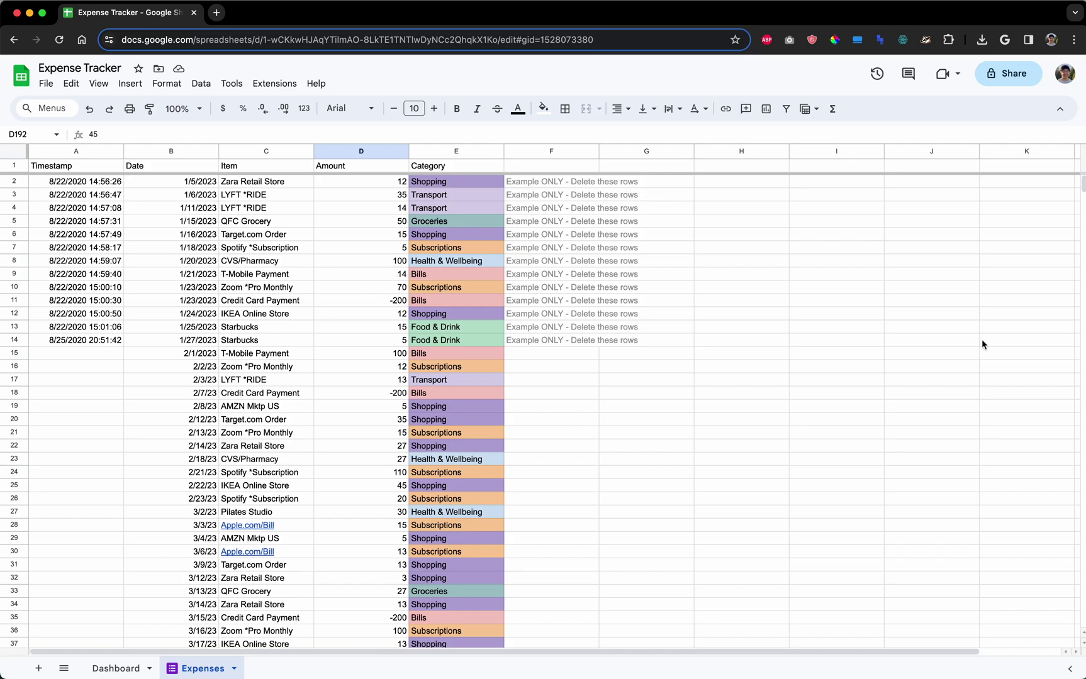
left_click(371, 397)
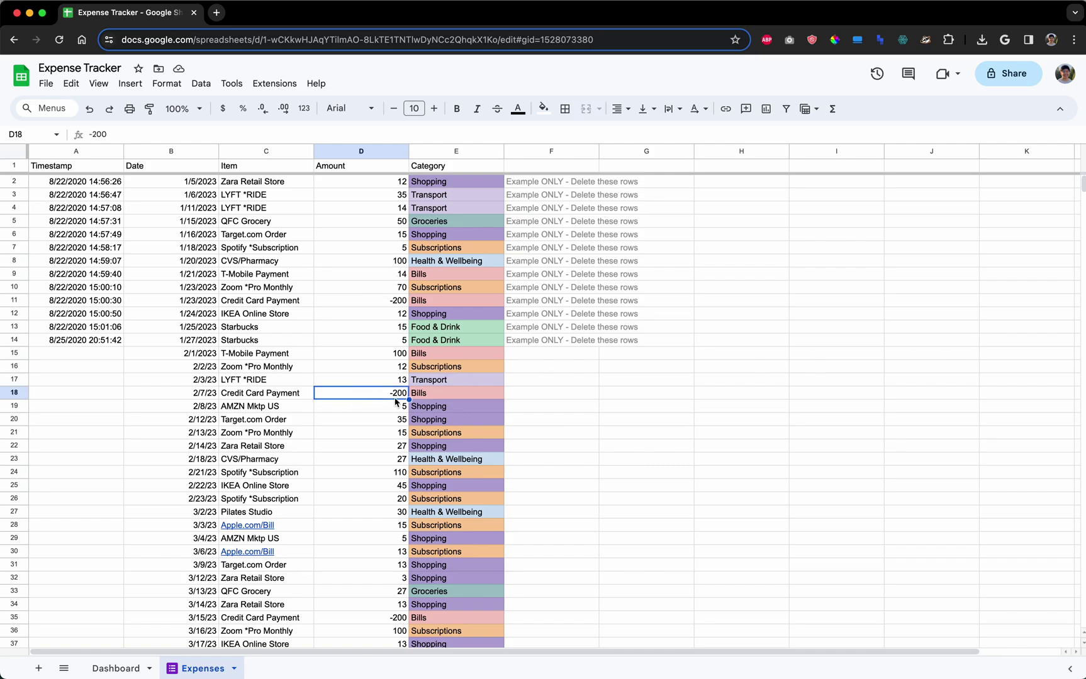
left_click(135, 669)
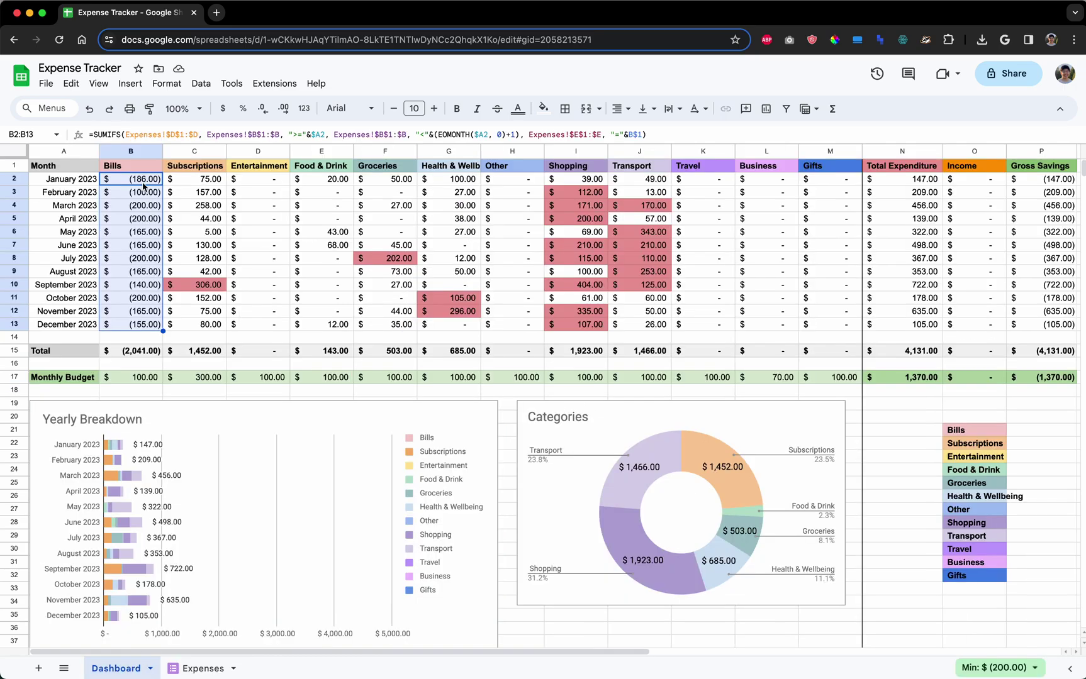
left_click(192, 669)
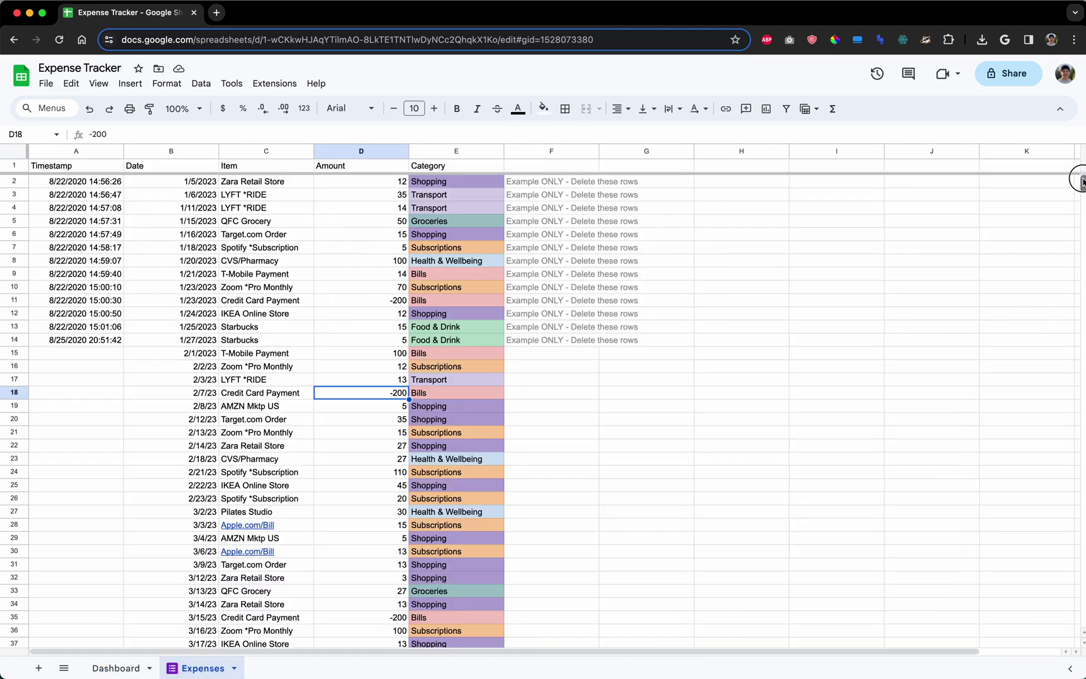
- Create a filter on the Expenses sheet's table, starting from the Amount heading
left_click(371, 207)
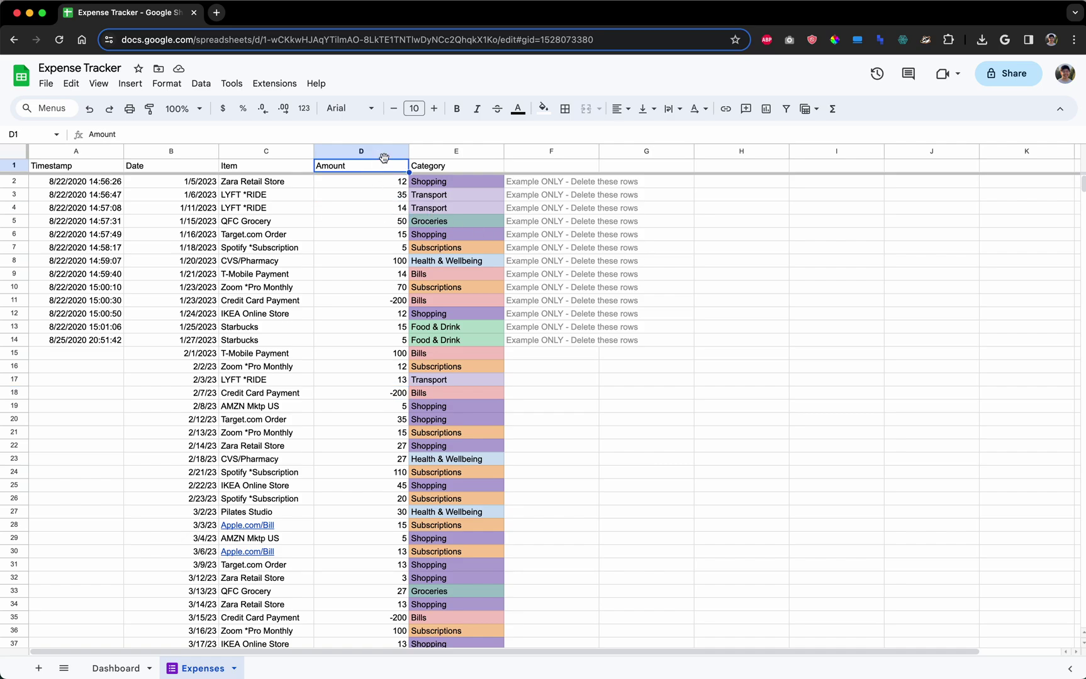
left_click(380, 153)
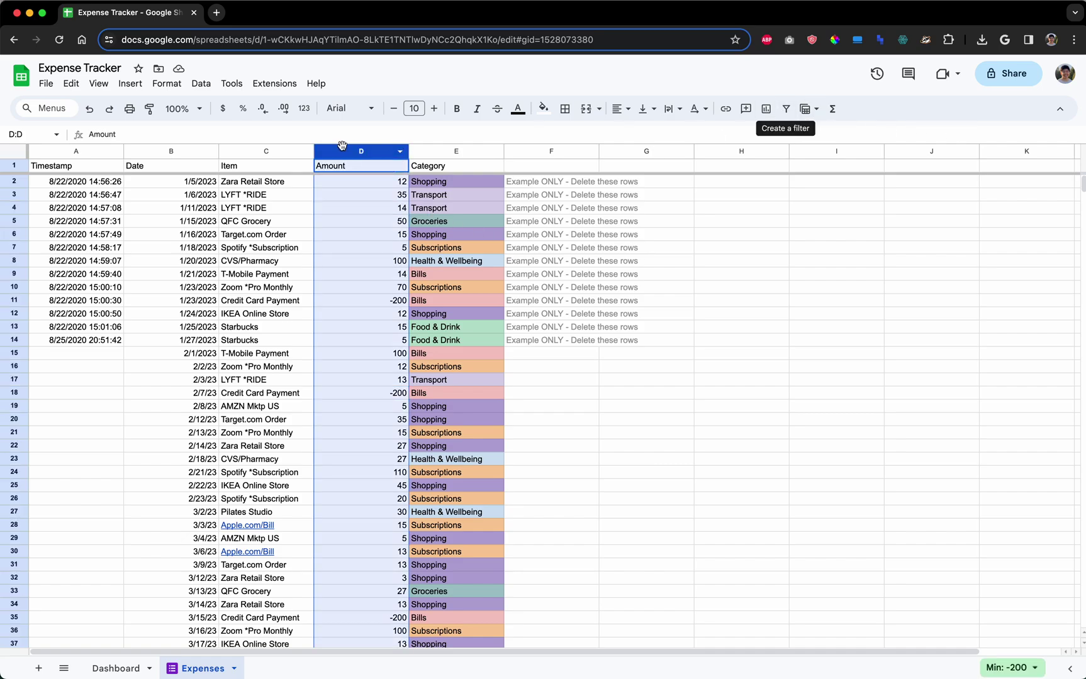
left_click(353, 169)
left_click(786, 109)
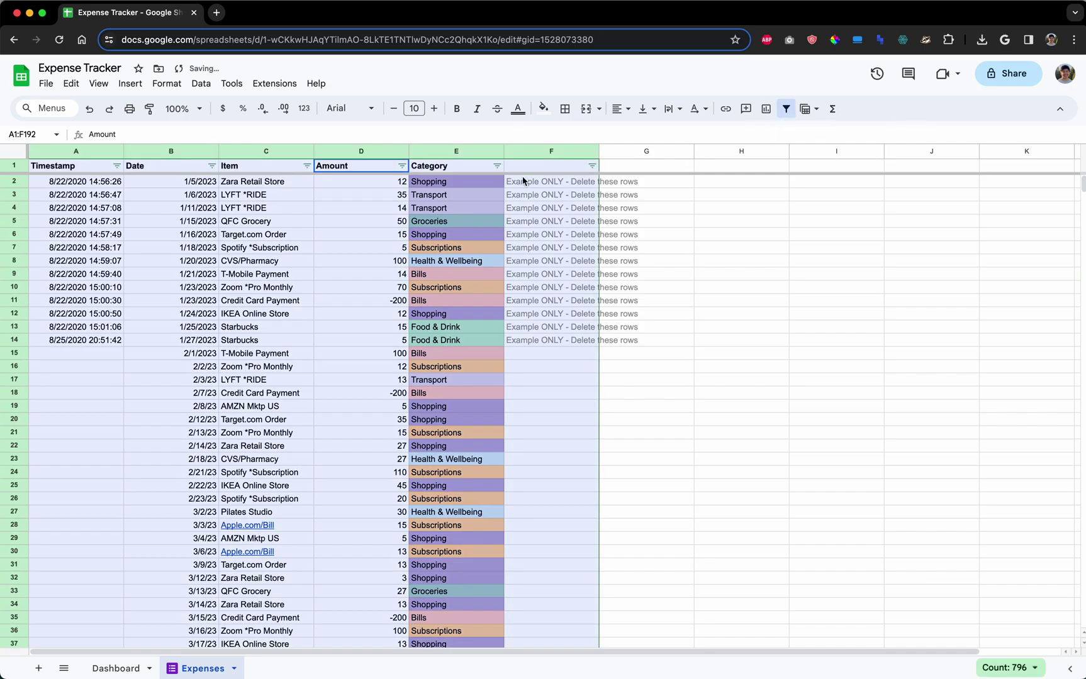
left_click(402, 166)
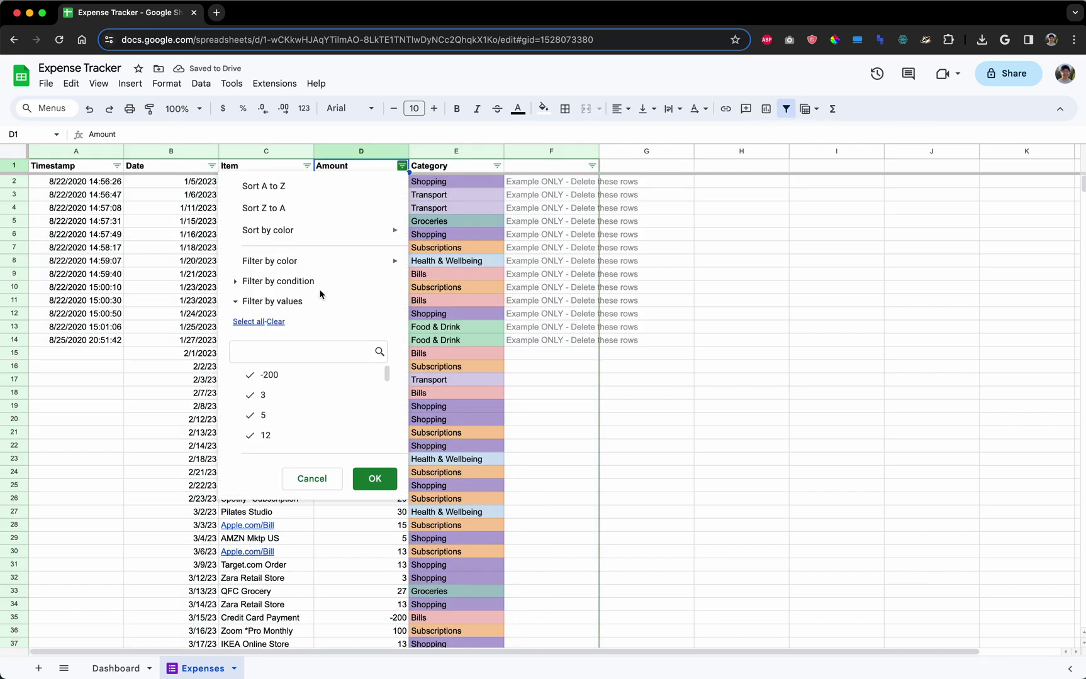
left_click(278, 322)
left_click(291, 355)
left_click(456, 286)
- Filter the Item column by values so that only Credit Card Payment is selected
left_click(306, 166)
left_click(181, 322)
left_click(196, 353)
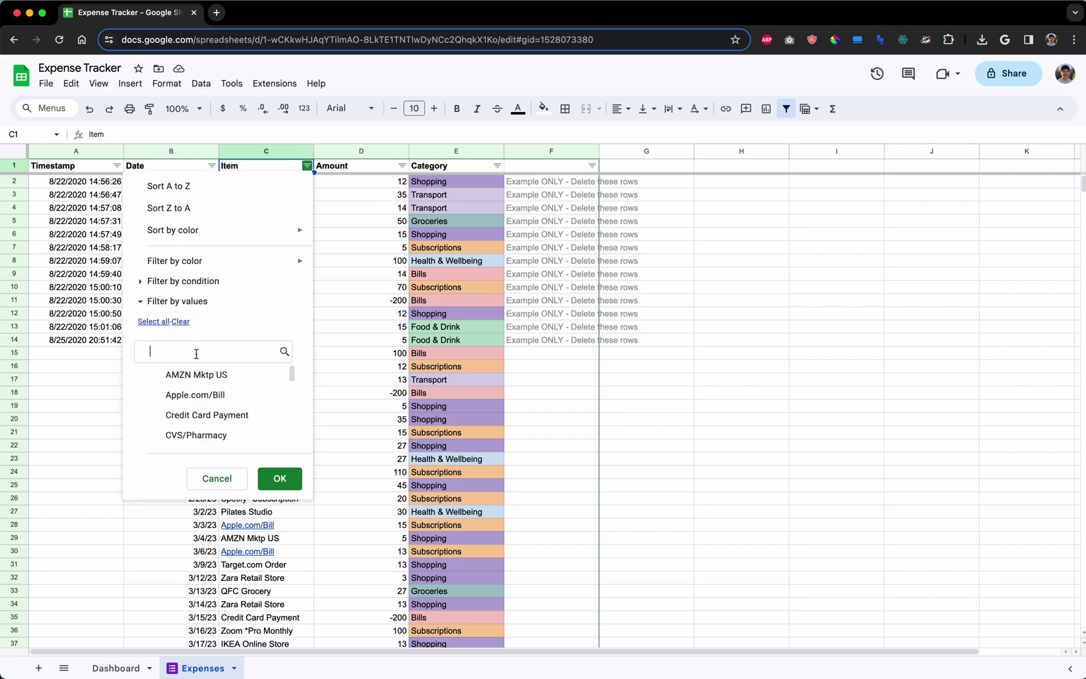
type("paym")
left_click(185, 378)
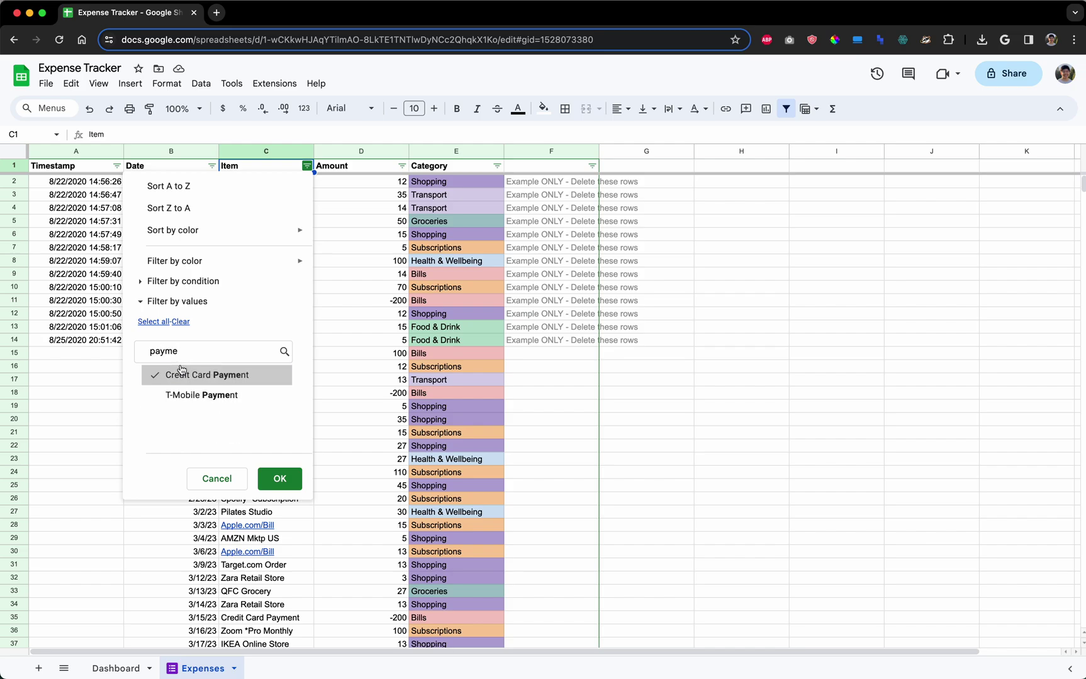
left_click(279, 478)
- Try to delete all the filtered Expenses rows with the header row included in the selection
left_click(274, 265)
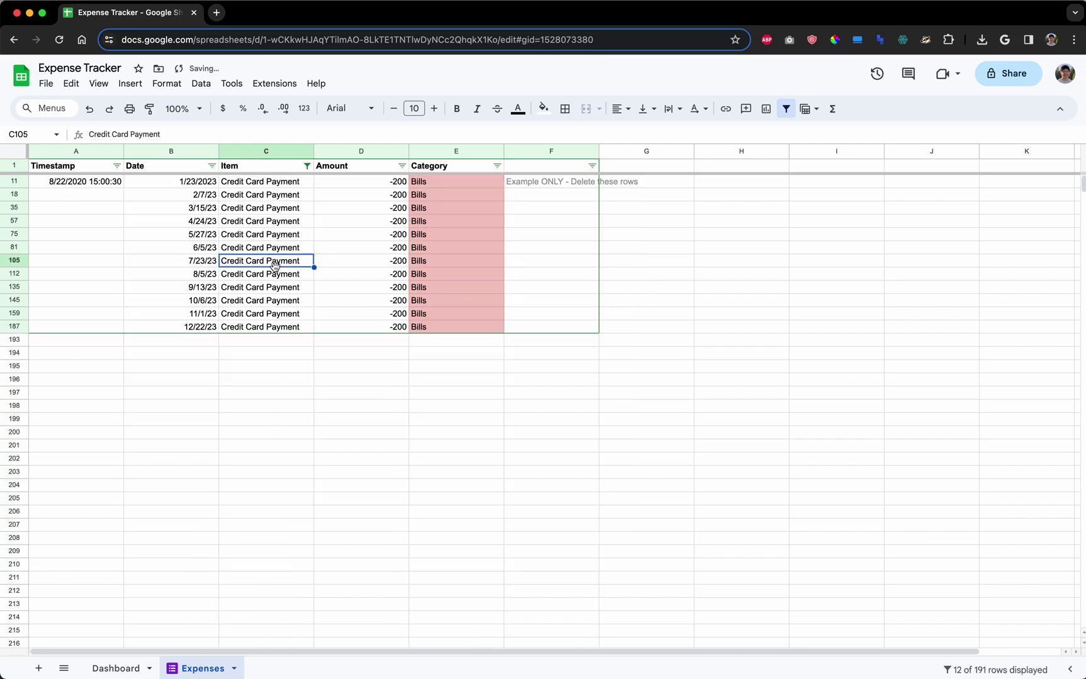
key("super+a")
right_click(274, 219)
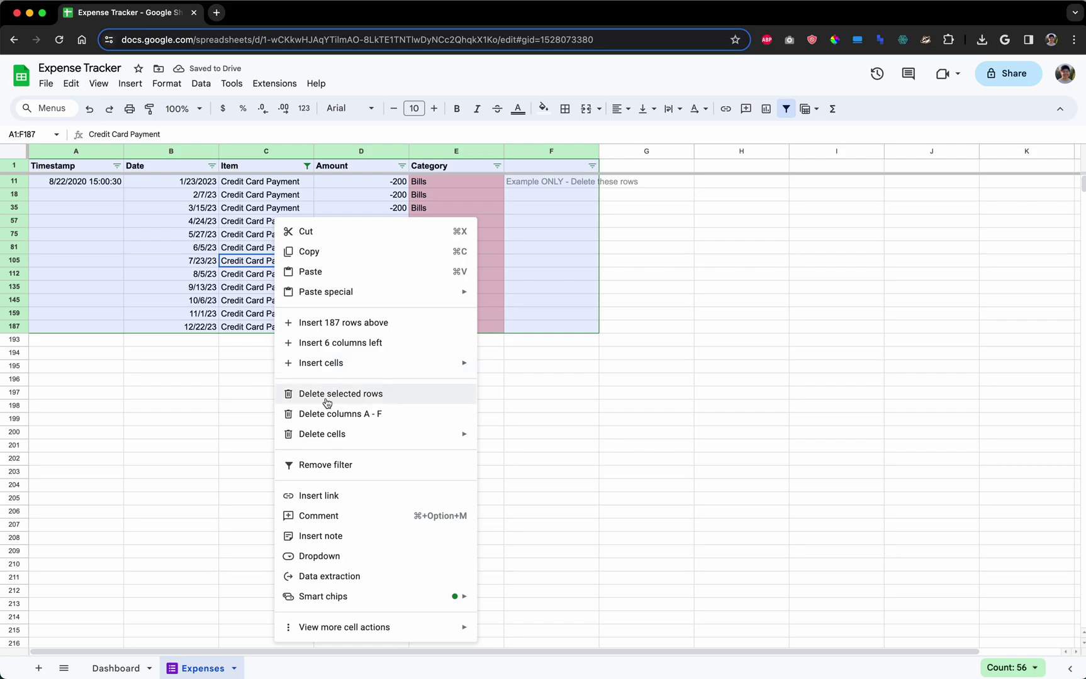
left_click(363, 394)
left_click(676, 394)
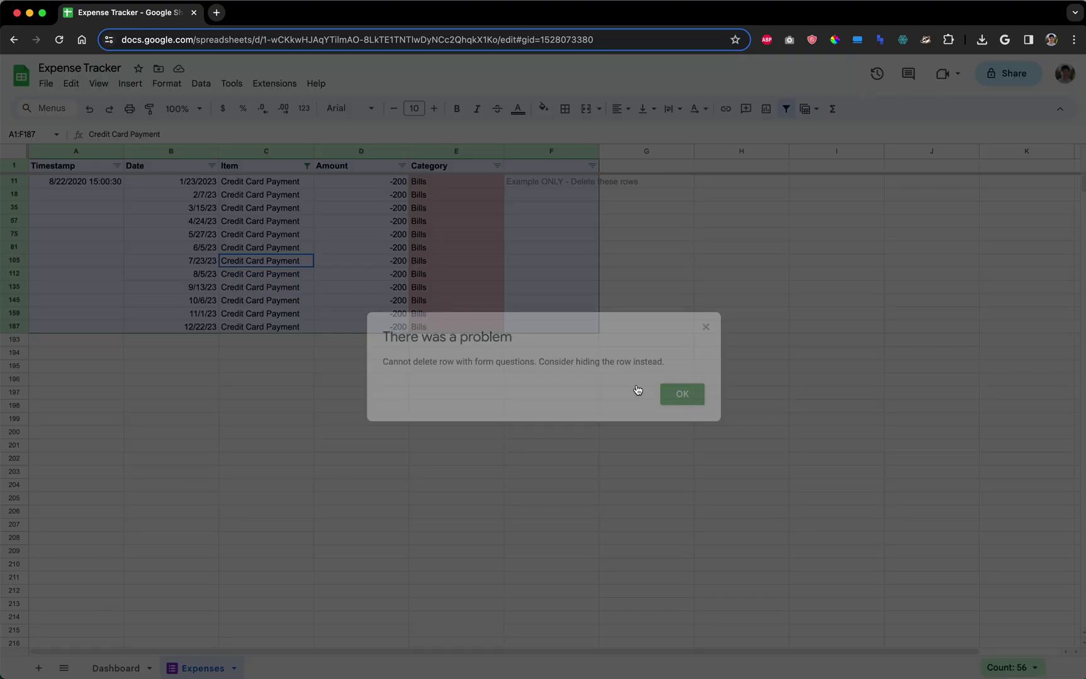
right_click(258, 215)
left_click(333, 394)
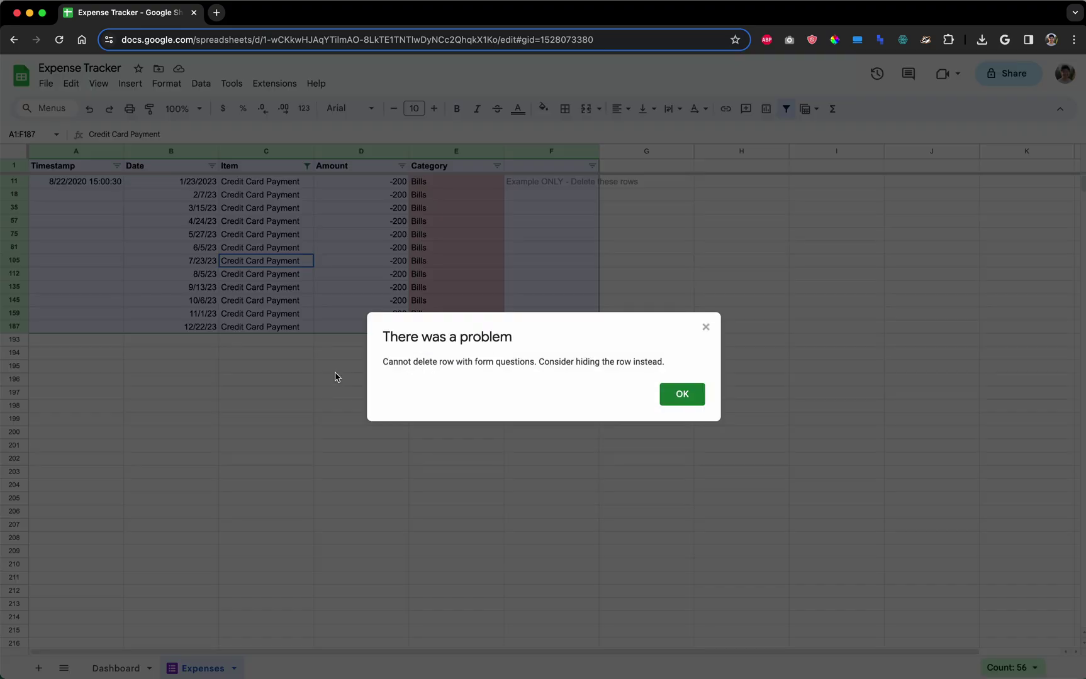
key("Escape")
- Delete the filtered Credit Card Payment rows below the header and check the Bills totals on the Dashboard
left_click(155, 246)
left_click_drag(90, 182, 562, 332)
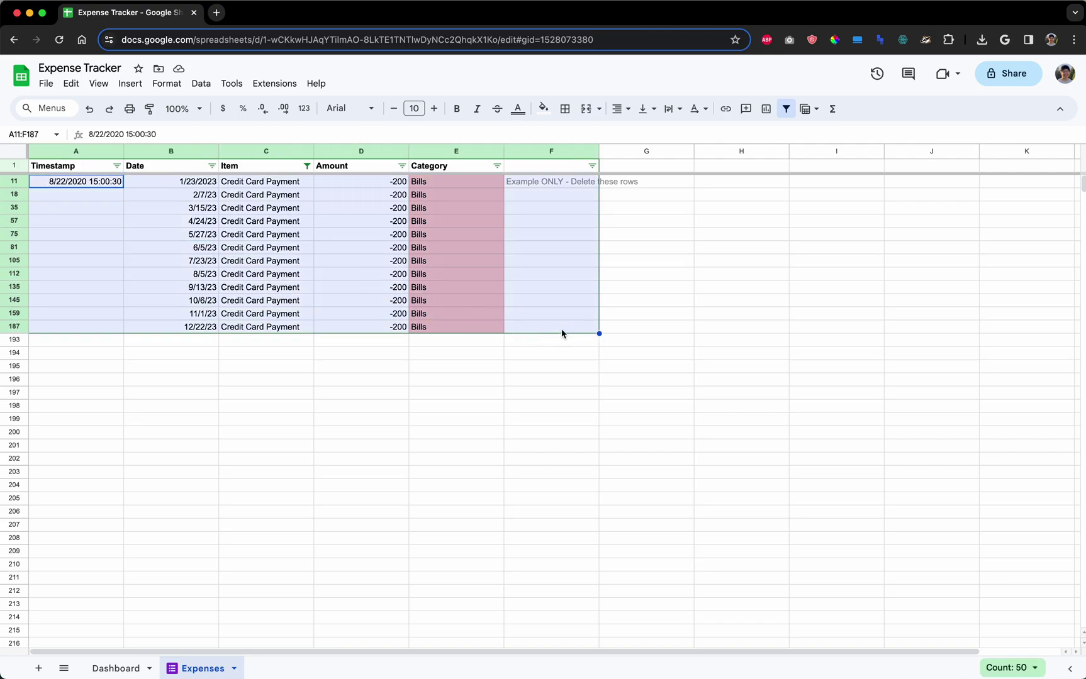
right_click(560, 267)
left_click(615, 429)
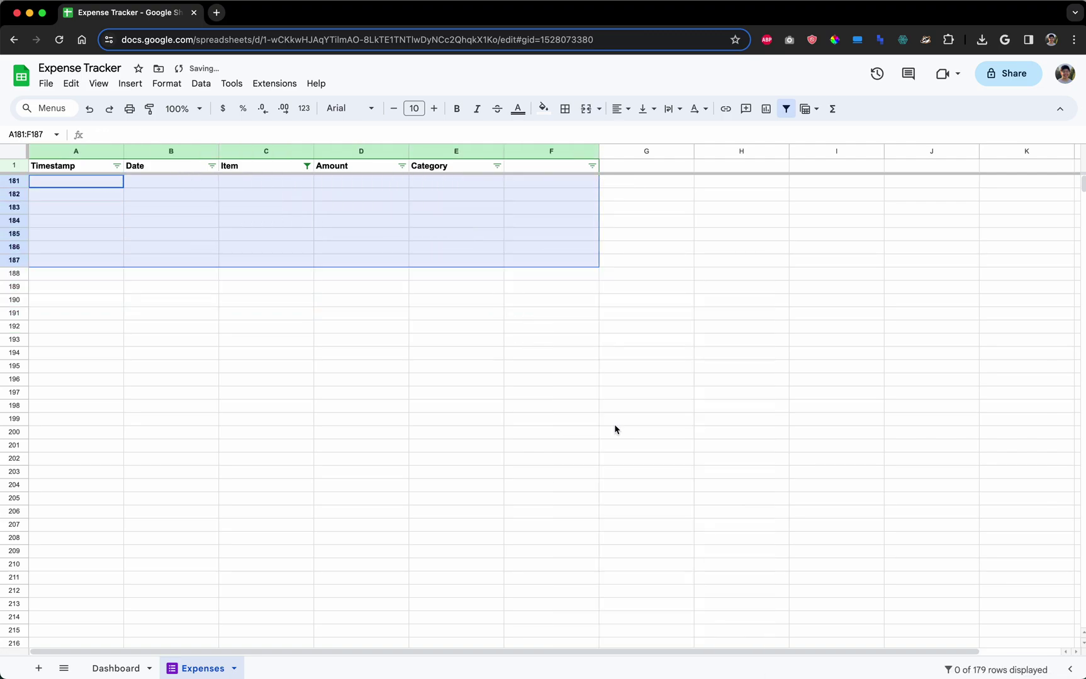
left_click(116, 668)
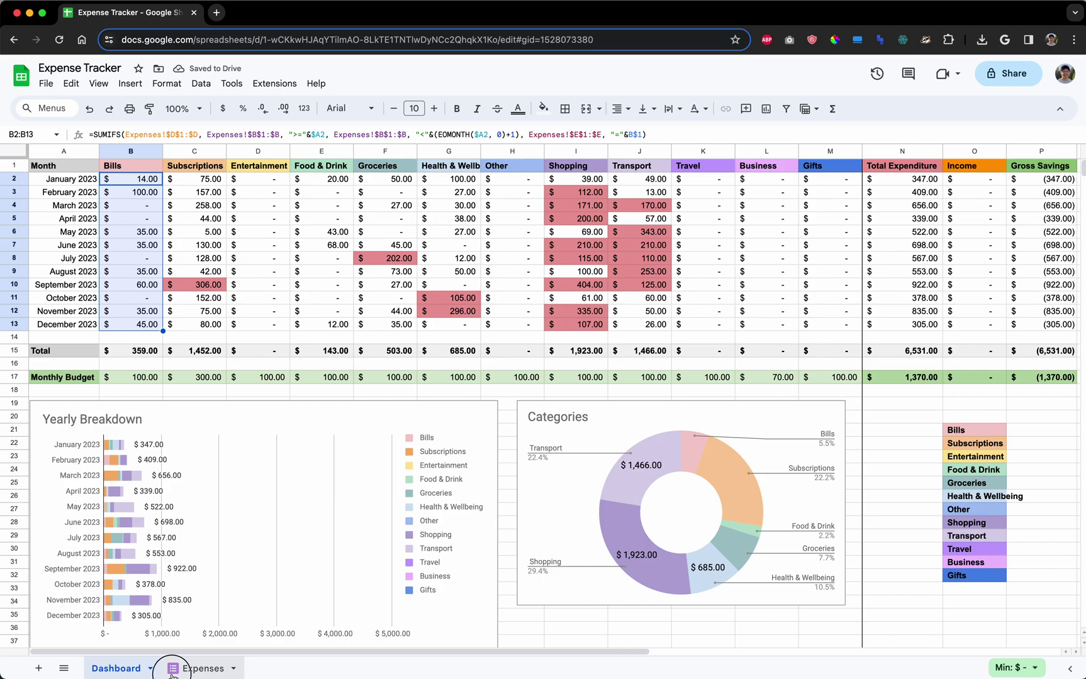
- Reset the Expenses sheet's Item filter to include all values
left_click(178, 672)
left_click(156, 210)
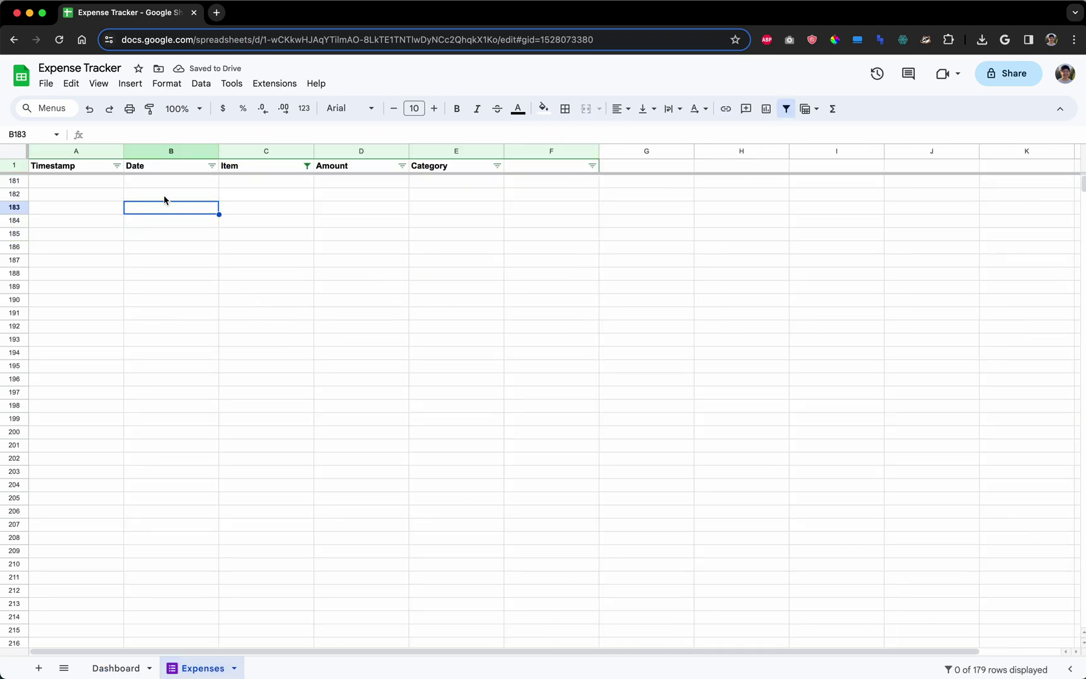
left_click(306, 165)
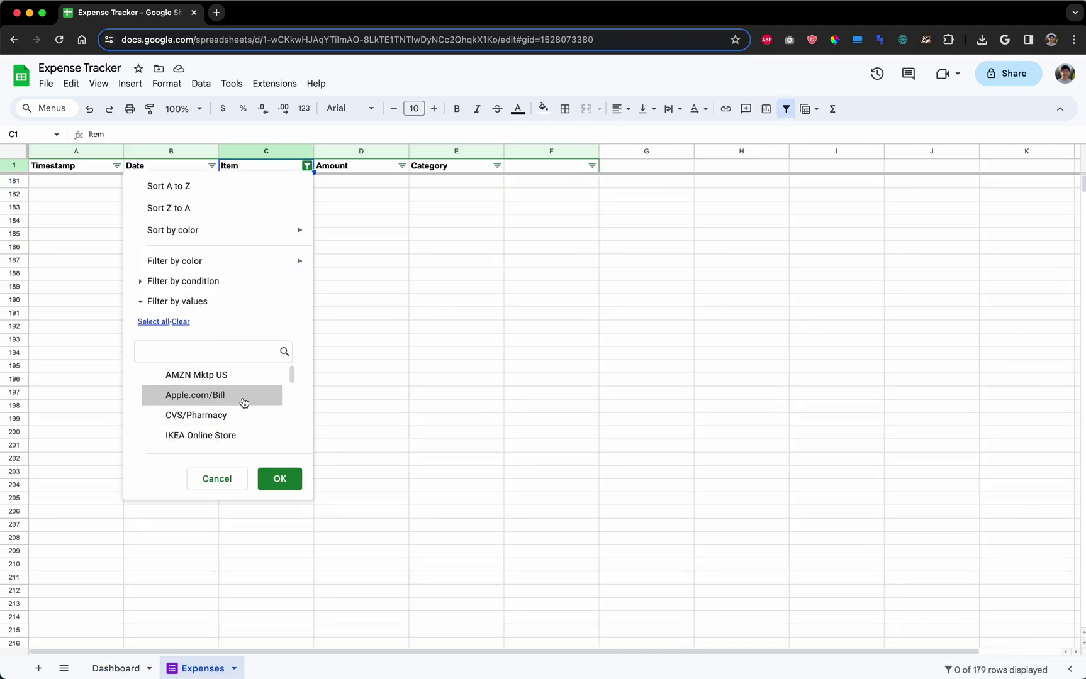
left_click(165, 322)
left_click(280, 480)
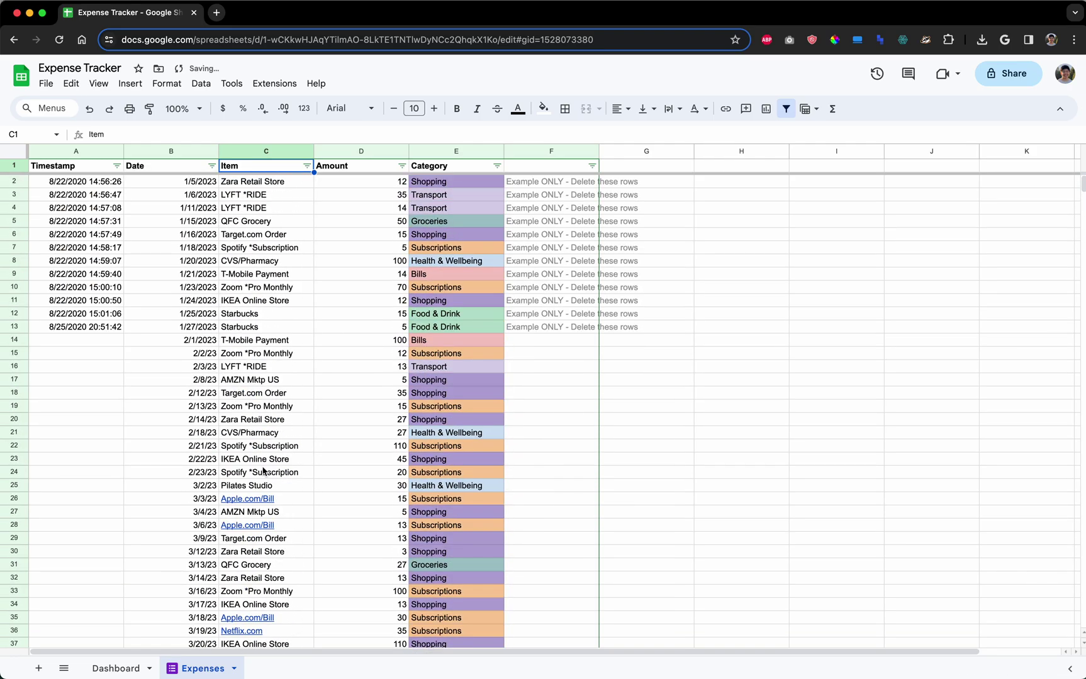
- Return to the full-size Dashboard and review the category totals and charts without the credit card payments
left_click(119, 668)
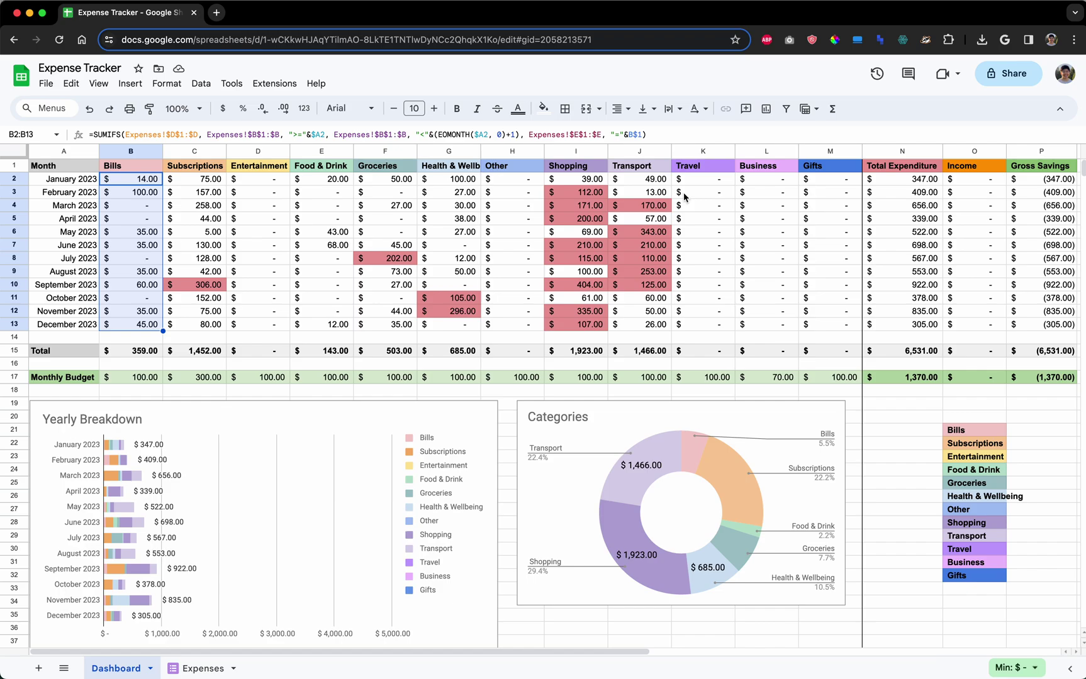
left_click_drag(536, 24, 540, 68)
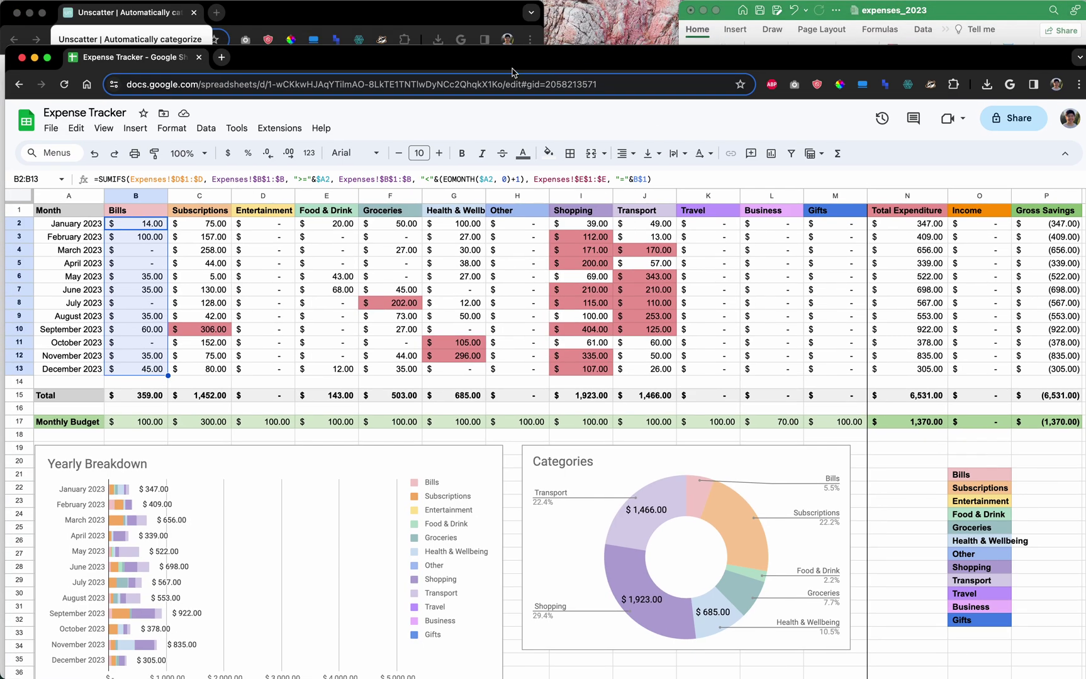
left_click_drag(300, 60, 292, 1)
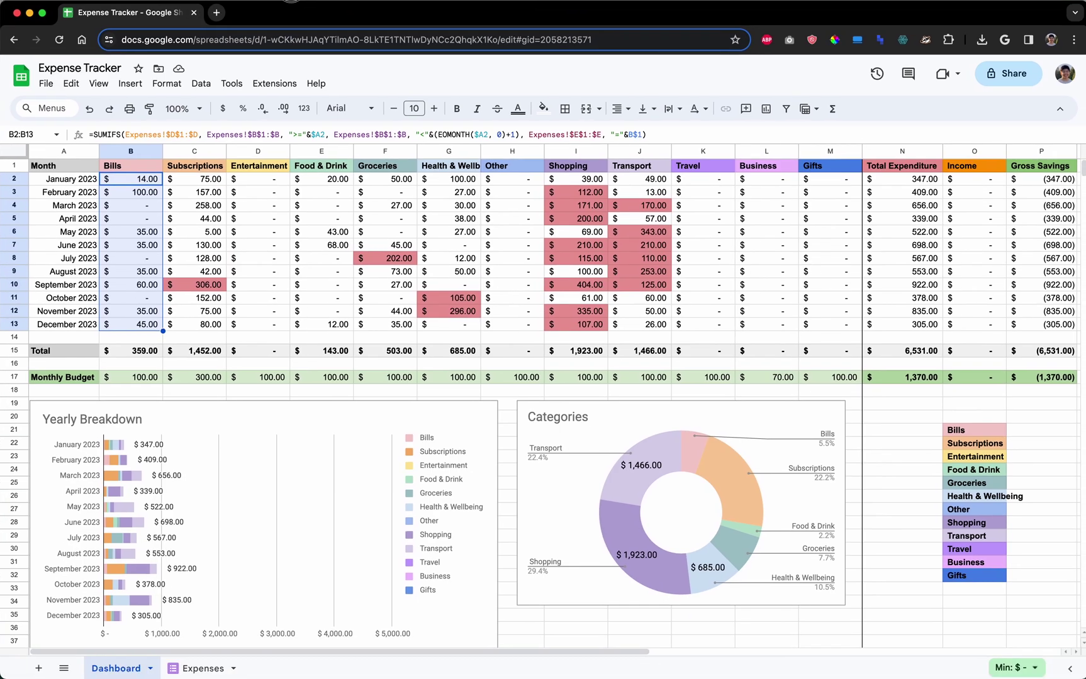